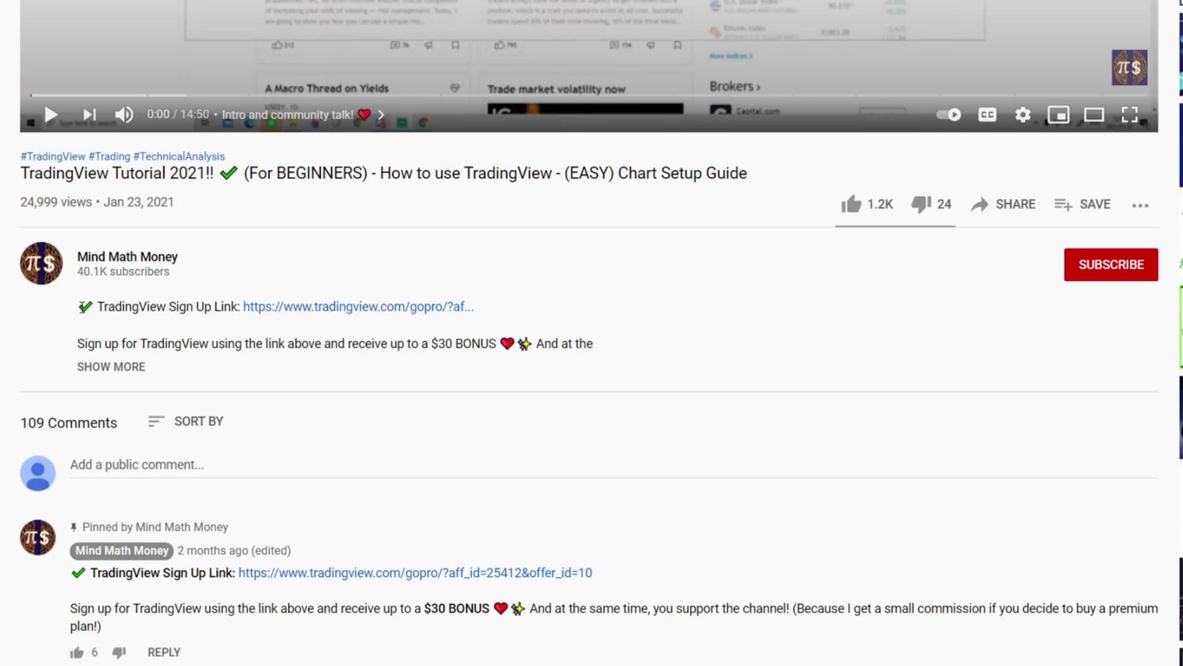
- Highlight the TradingView sign-up links in the video description and in the pinned comment
left_click_drag(82, 304, 483, 312)
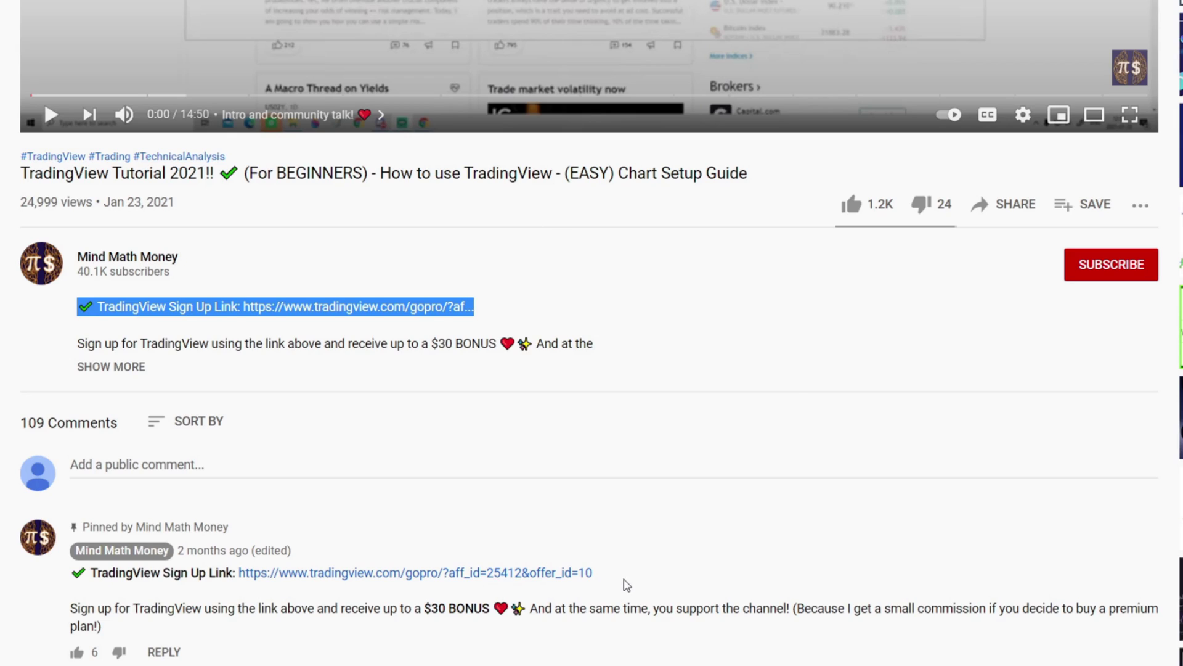
left_click_drag(625, 582, 241, 575)
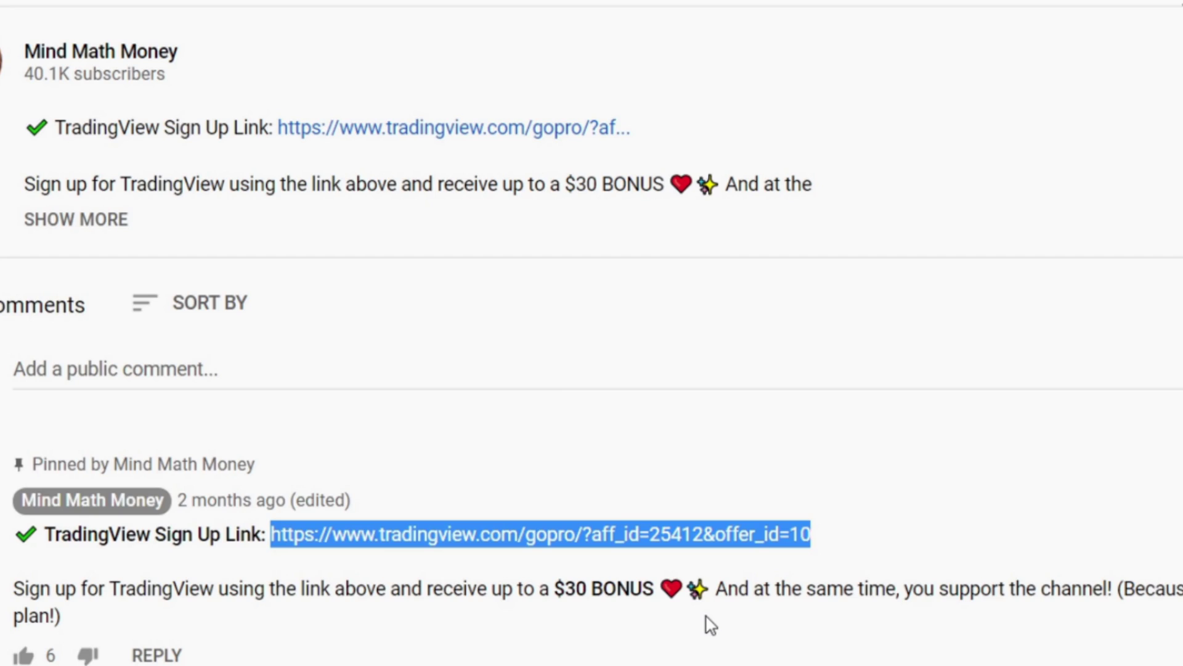
left_click_drag(564, 589, 702, 590)
left_click(713, 652)
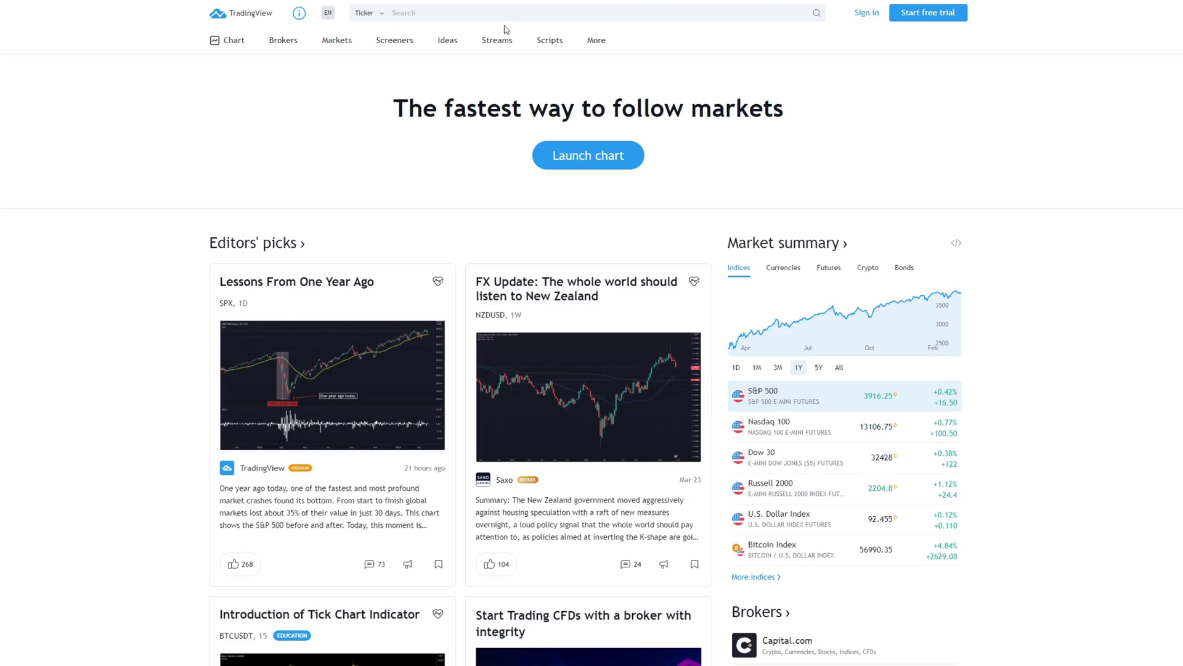
- Search TradingView for BTCUSD and open the Bitstamp Bitcoin / U.S. Dollar symbol page
mouse_move(610, 40)
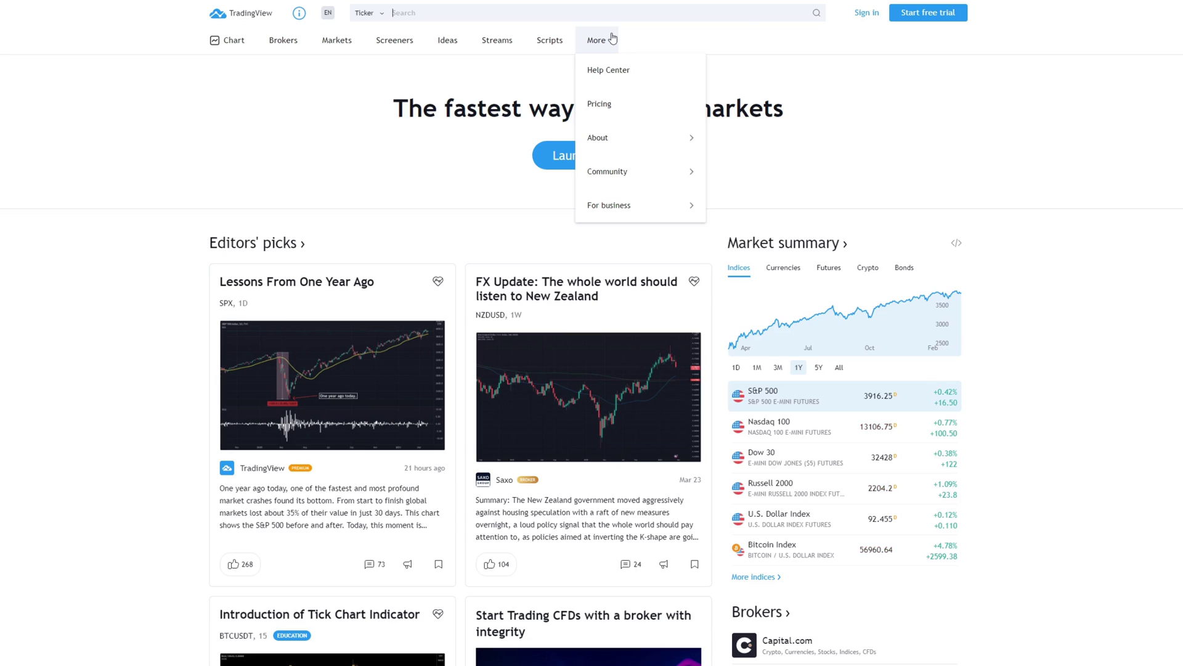
type("BTCUSD")
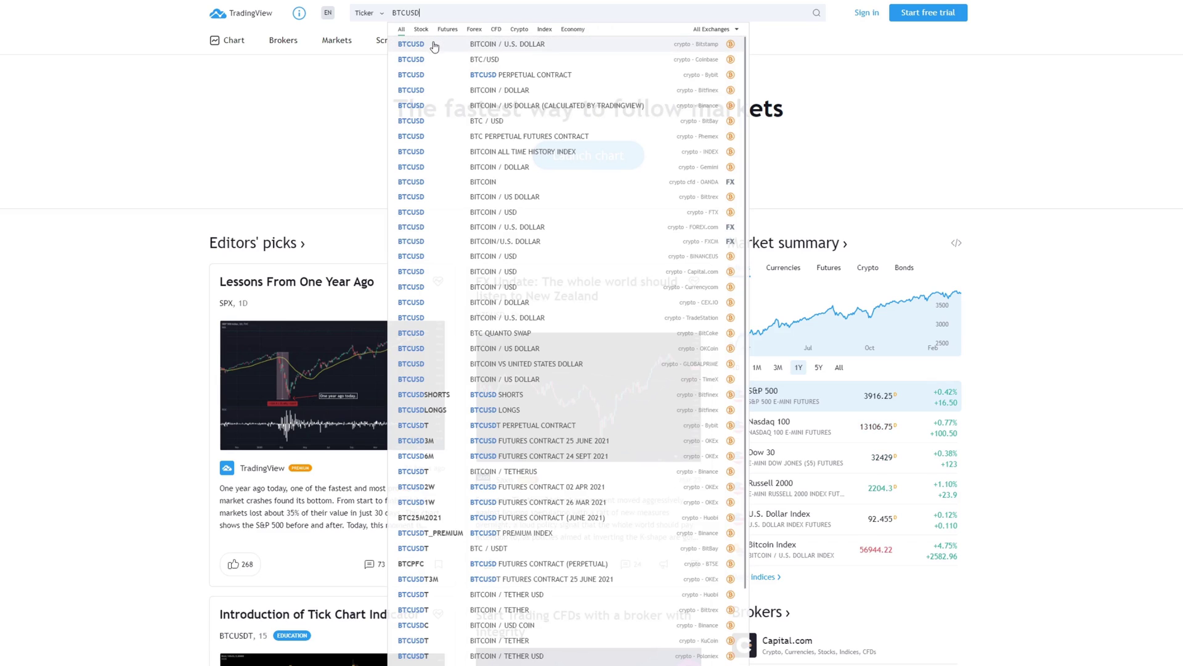
left_click(434, 47)
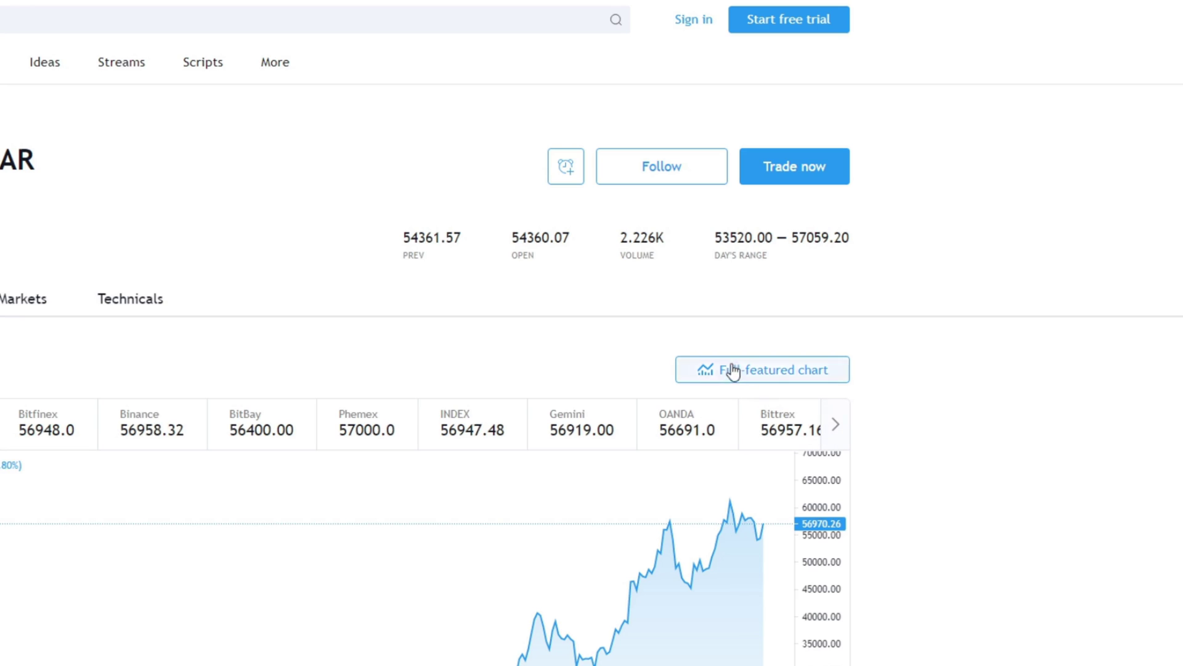
- Open the full-featured BTCUSD chart and switch its chart type to Candles
left_click(755, 382)
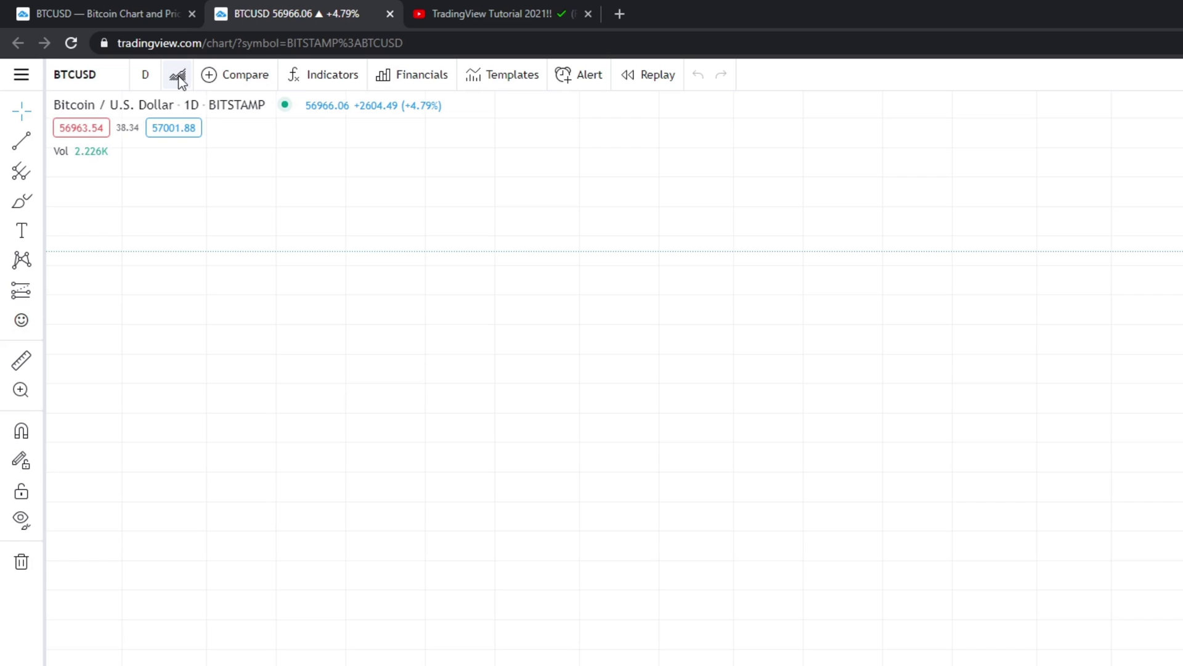
left_click(179, 77)
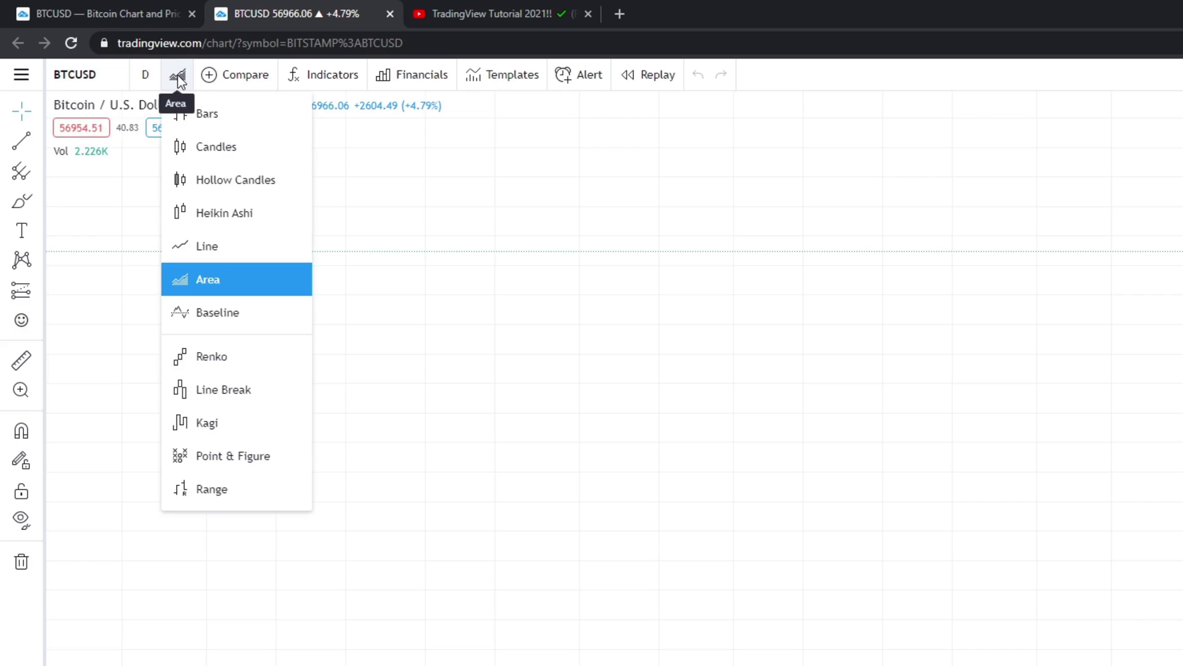
left_click(218, 147)
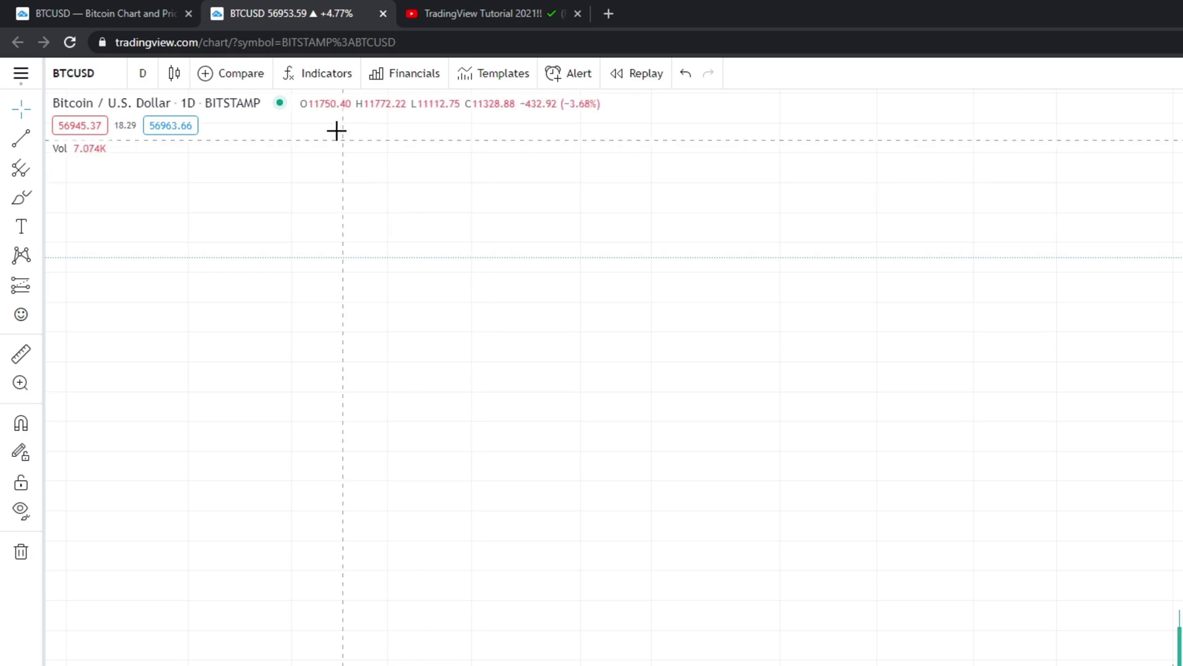
- Search the indicators for "moving average", add the built-in Moving Average to the chart, and dismiss the free trial offer
left_click(320, 77)
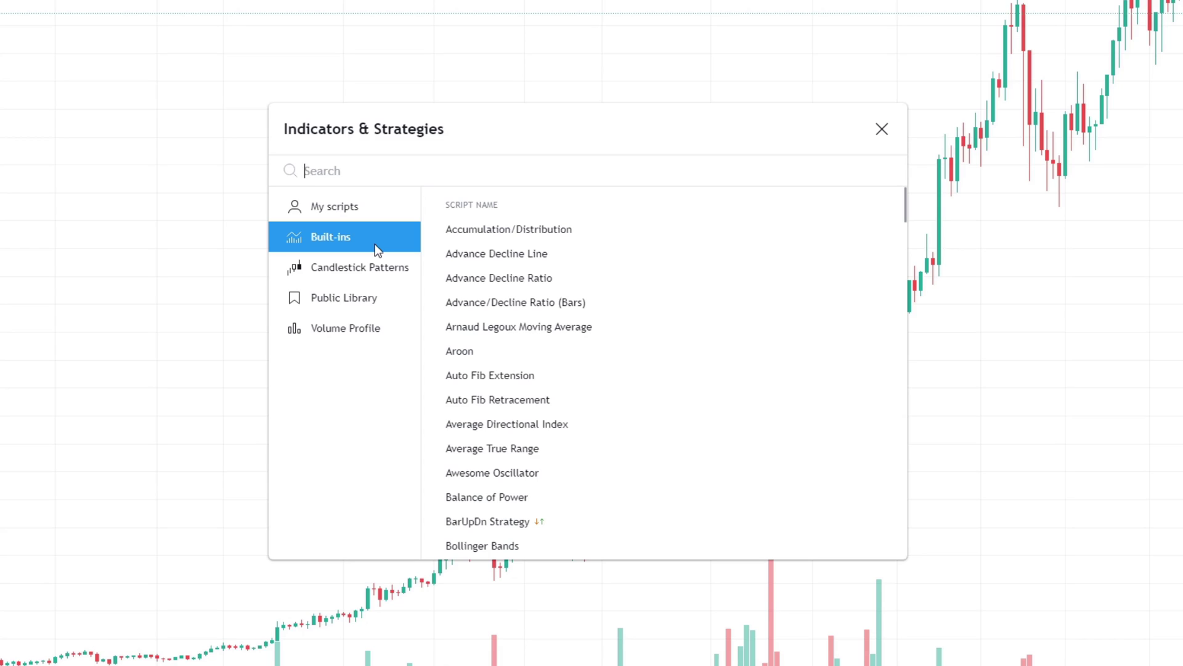
left_click(365, 302)
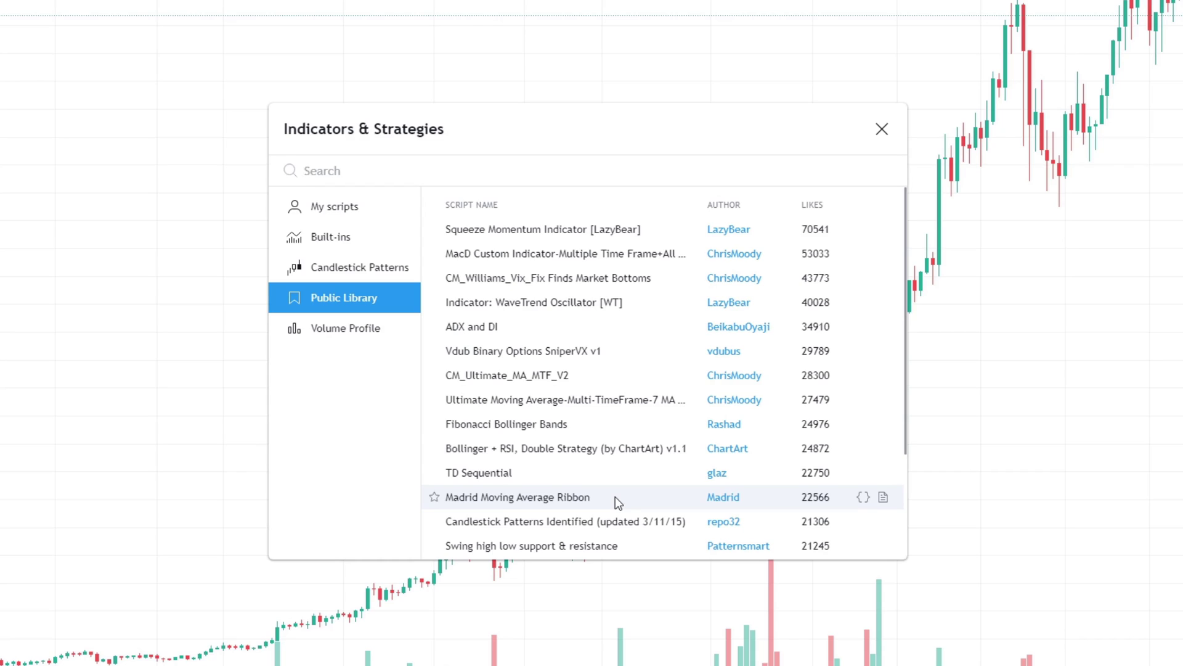
left_click(327, 250)
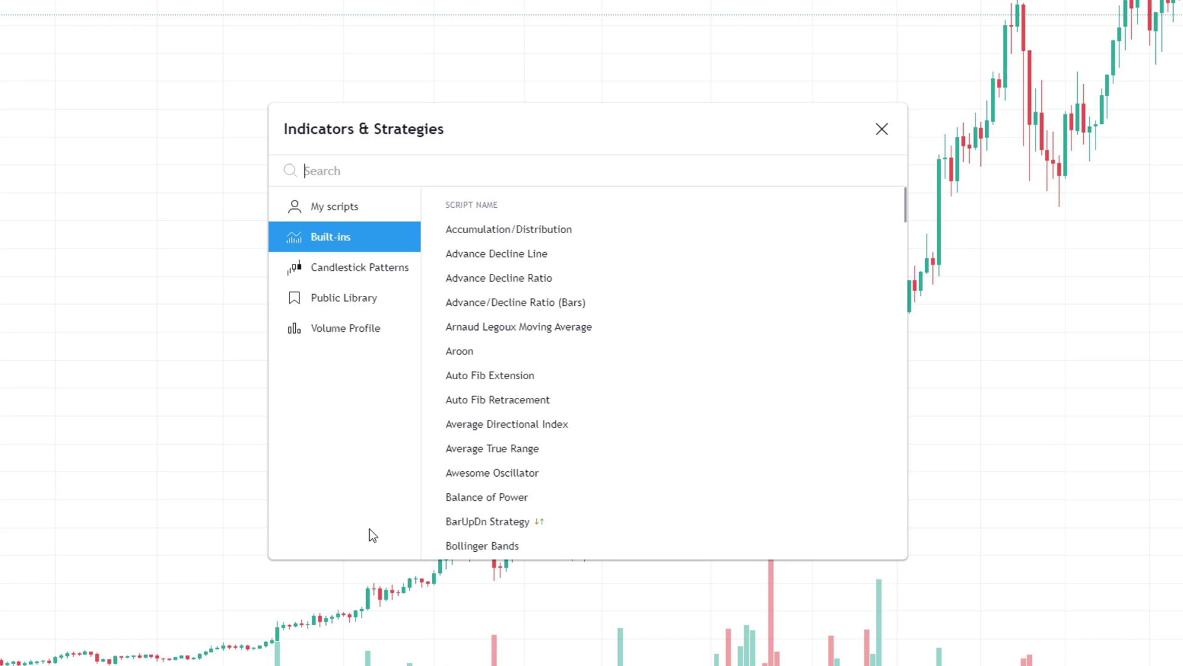
type("moving ")
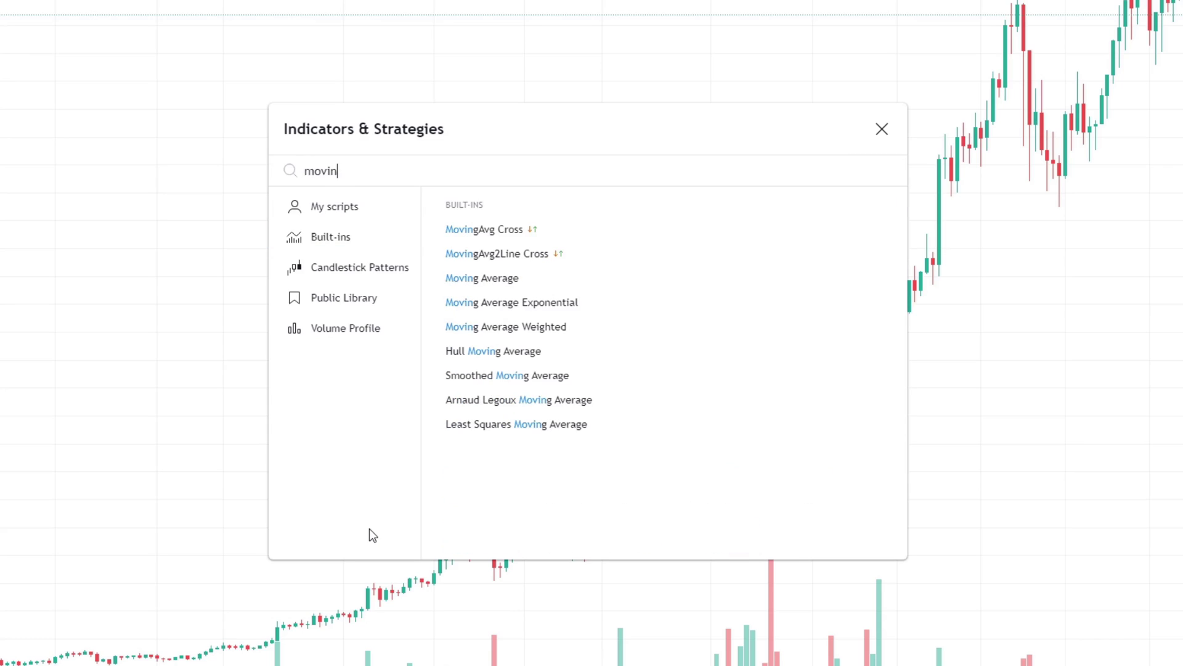
type("average")
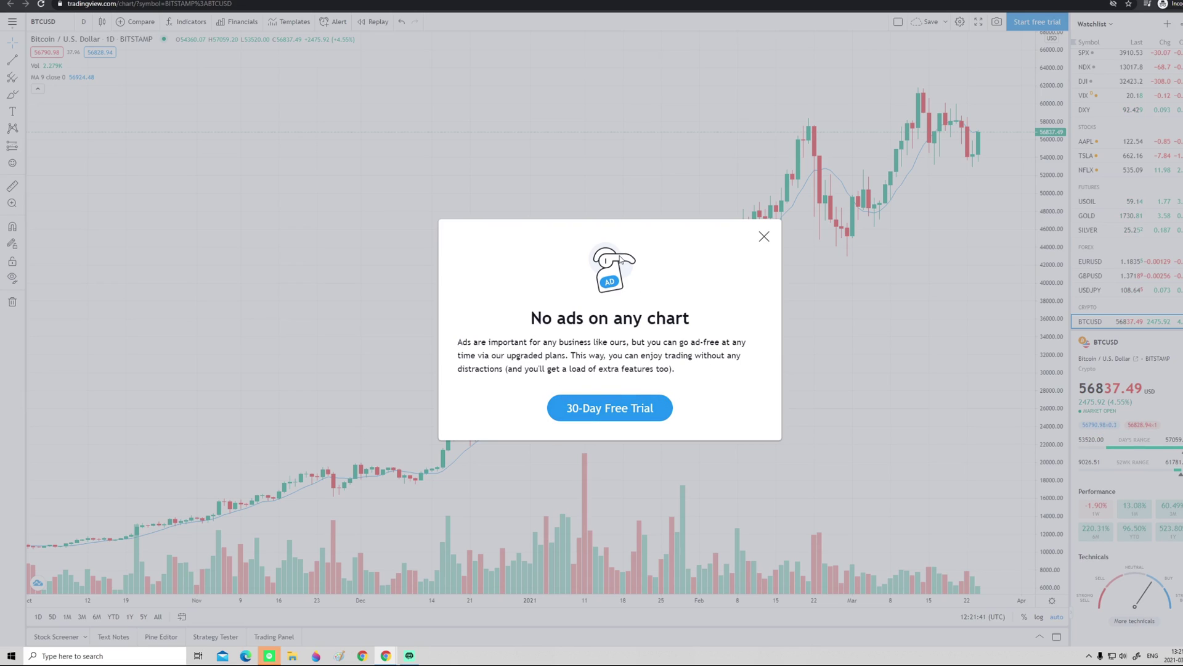
left_click(765, 238)
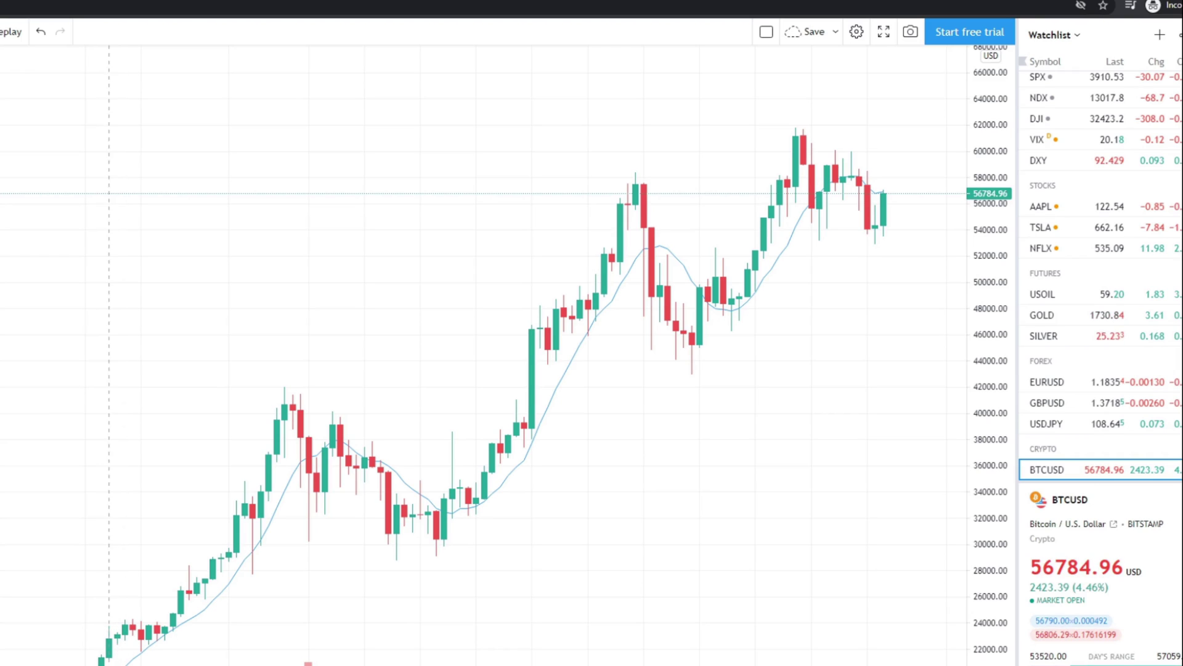
- Sketch a red brush curve below the candles that follows the shape of the moving average
mouse_move(213, 664)
left_mouse_down()
mouse_move(325, 529)
mouse_move(401, 553)
left_mouse_up()
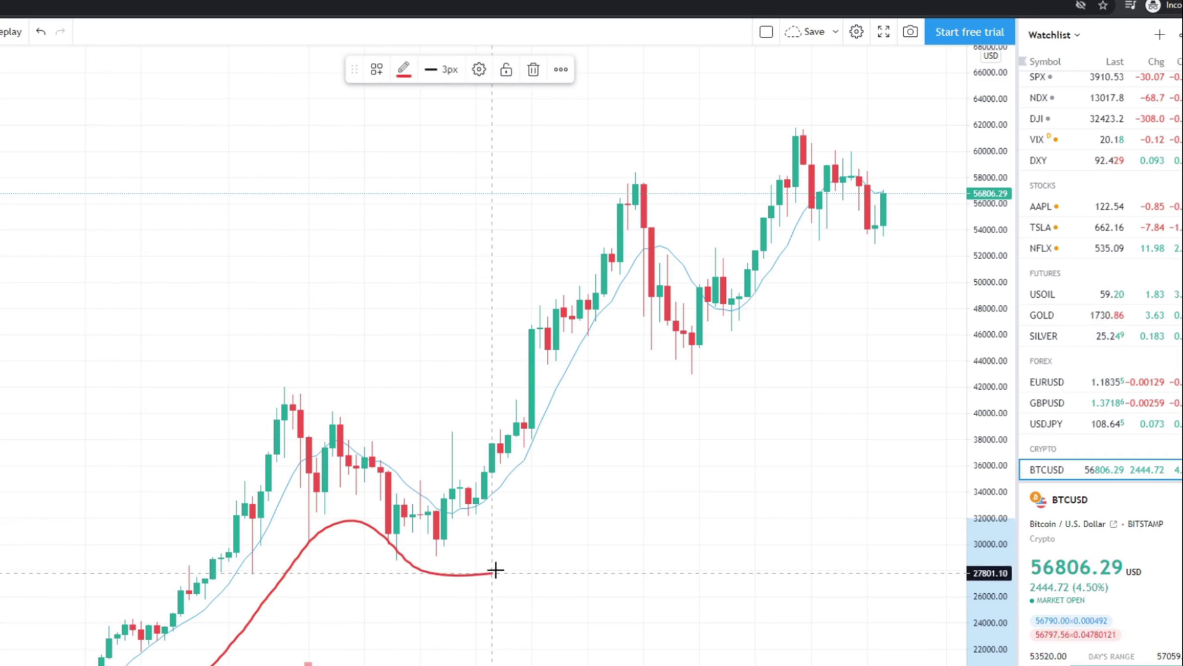
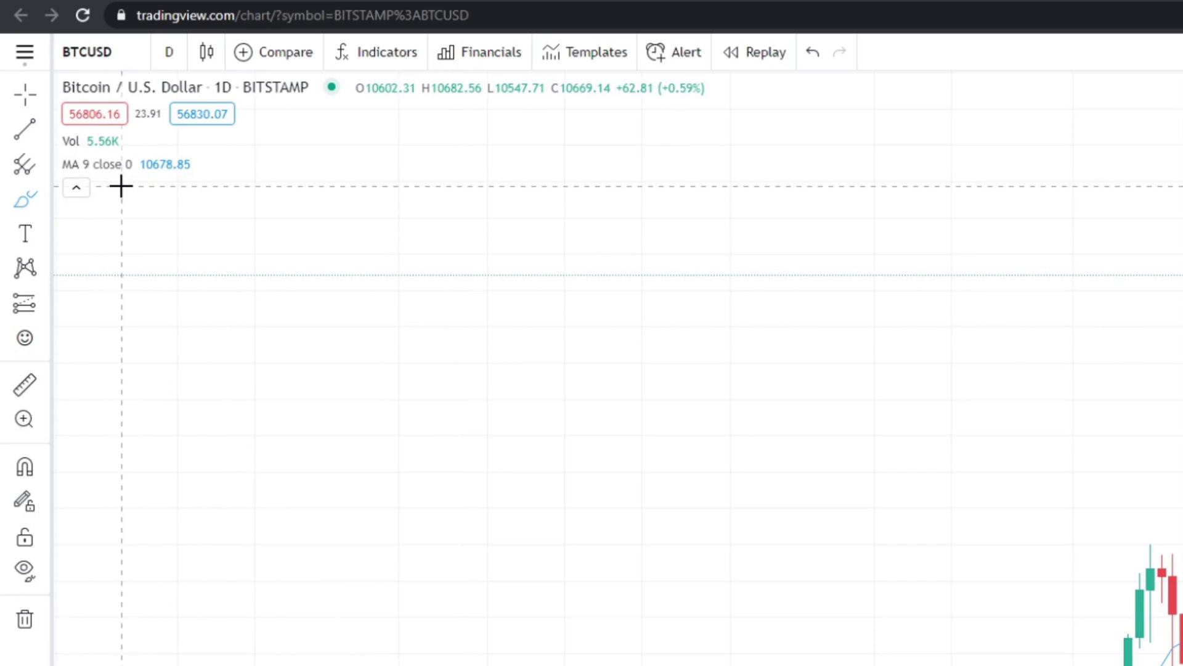
- Set the length of the moving average to 50
mouse_move(148, 164)
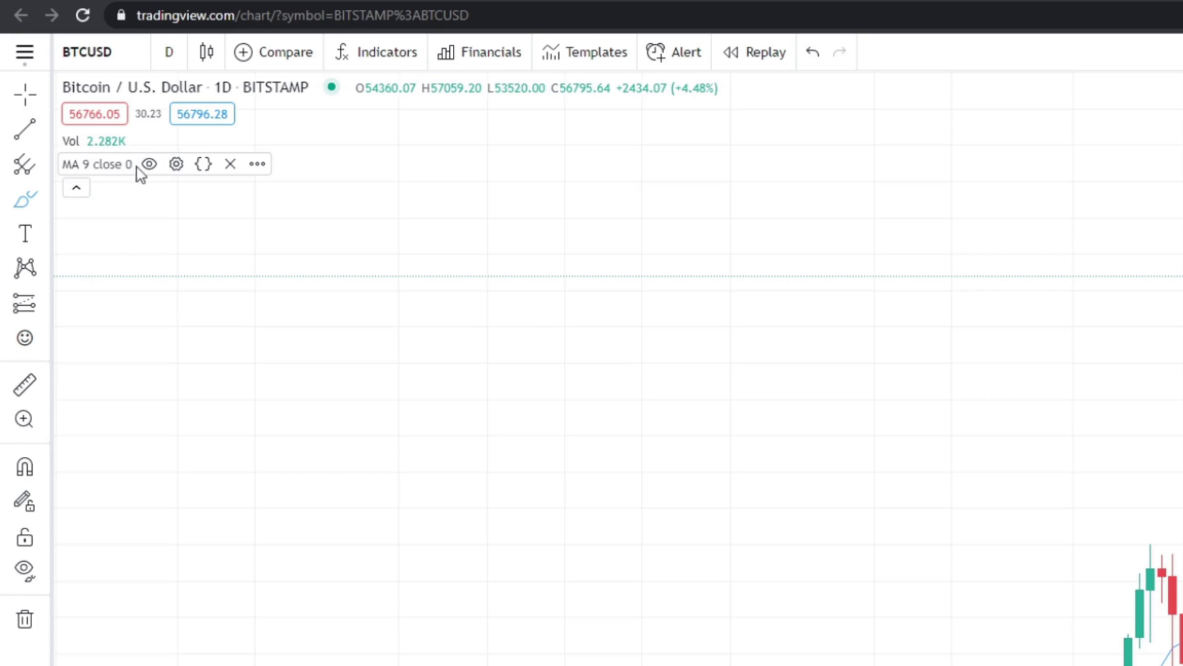
left_click(177, 164)
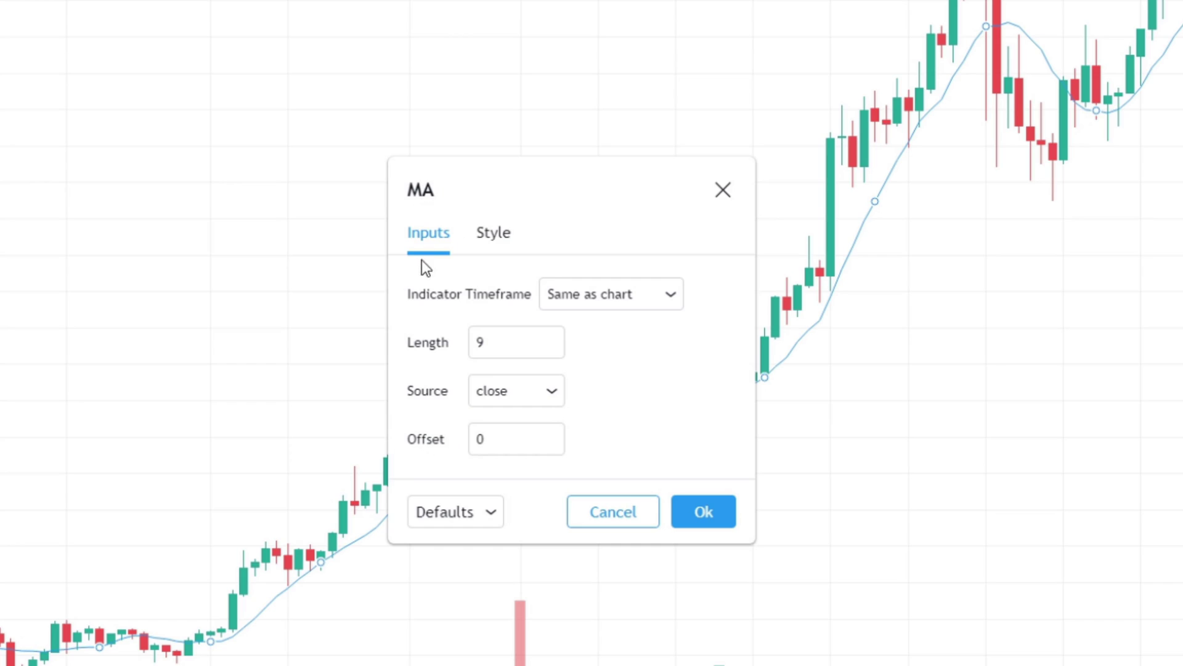
left_click(498, 343)
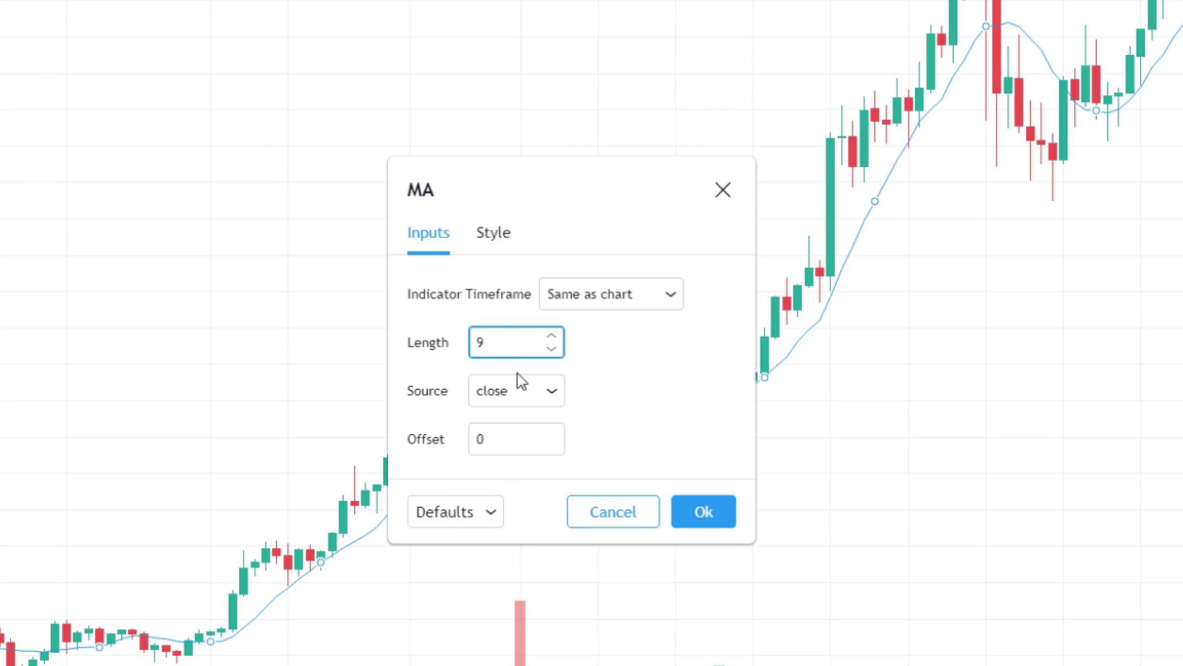
key("BackSpace")
type("50")
- Style the 50-period moving average as a dark orange line with the greatest thickness, and apply the settings
left_click(499, 241)
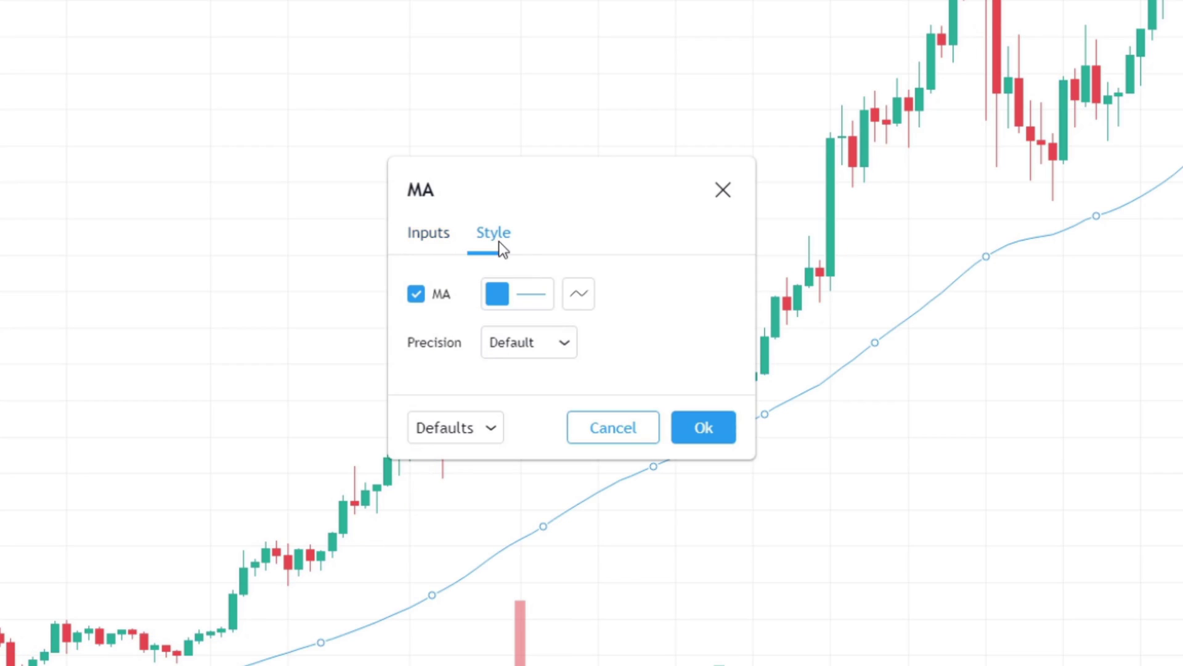
left_click(530, 302)
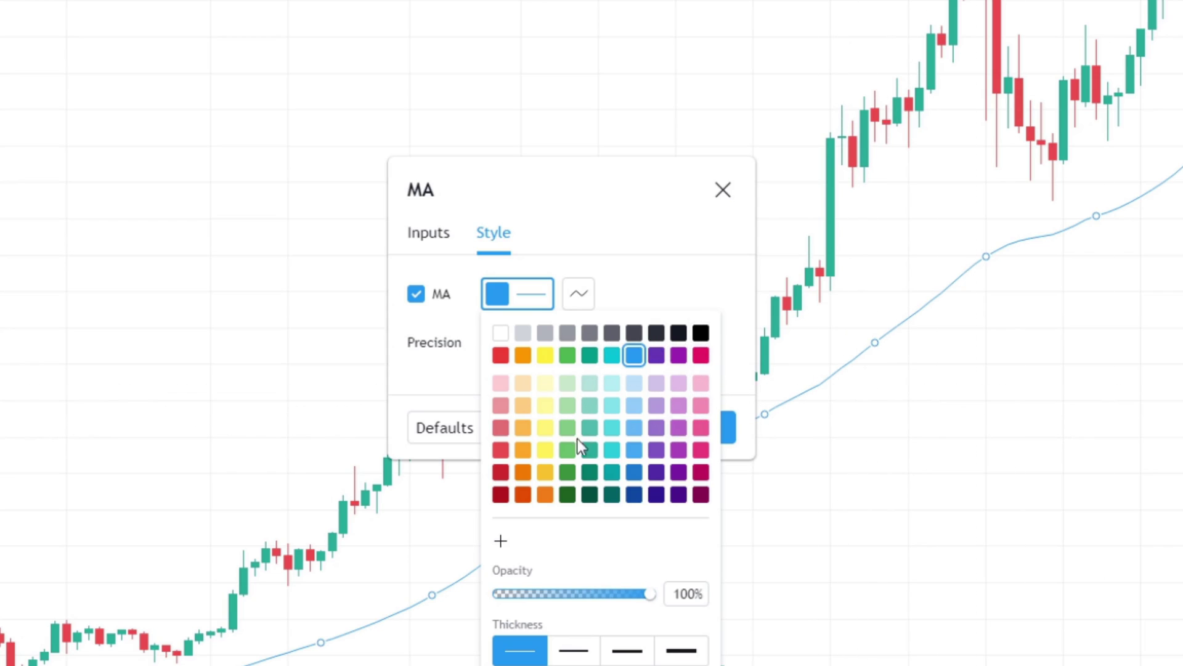
left_click(526, 472)
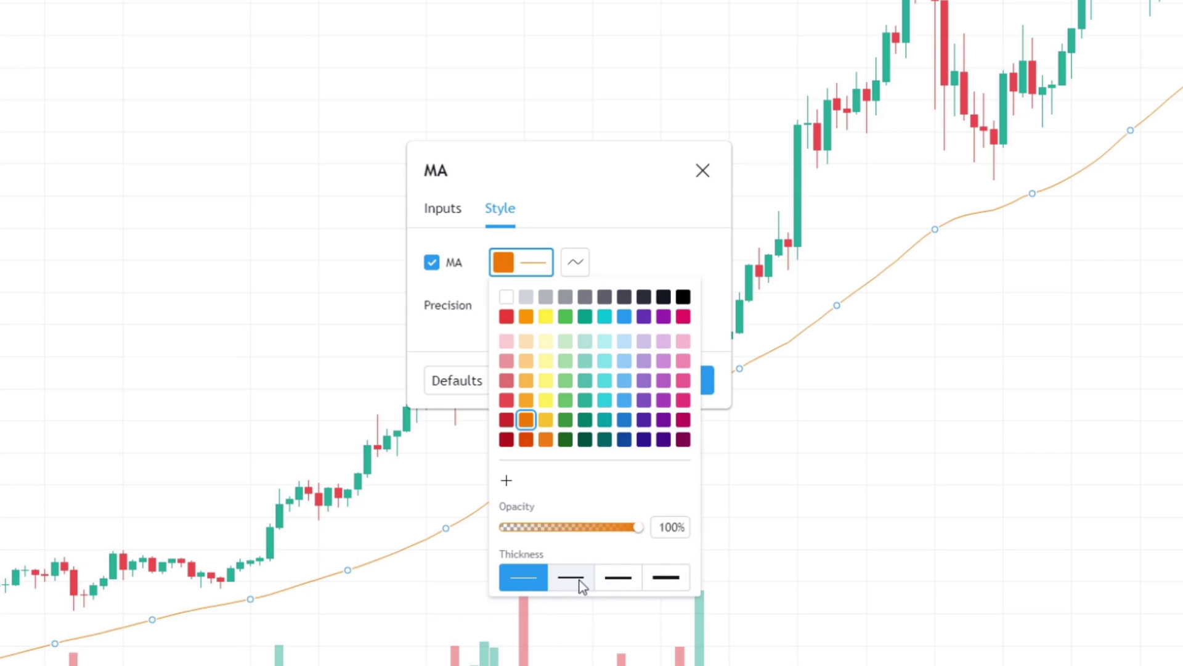
left_click(666, 582)
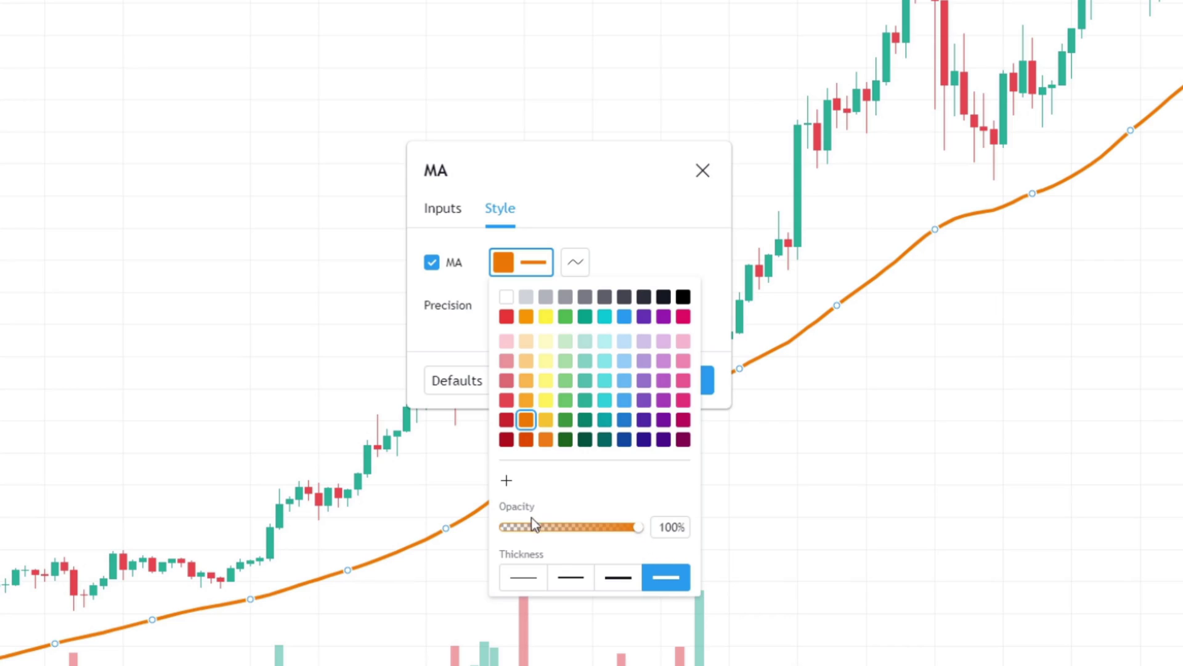
mouse_move(635, 528)
left_mouse_down()
mouse_move(518, 538)
mouse_move(646, 529)
mouse_move(607, 516)
mouse_move(528, 528)
mouse_move(653, 524)
left_mouse_up()
left_click(638, 261)
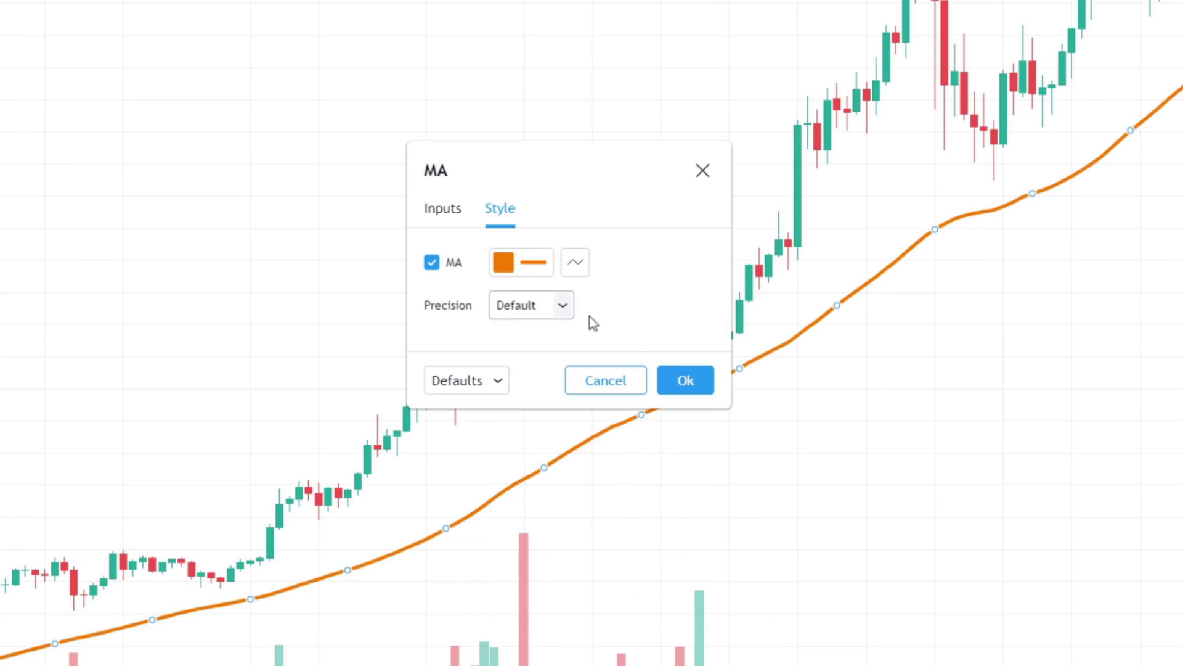
left_click(686, 383)
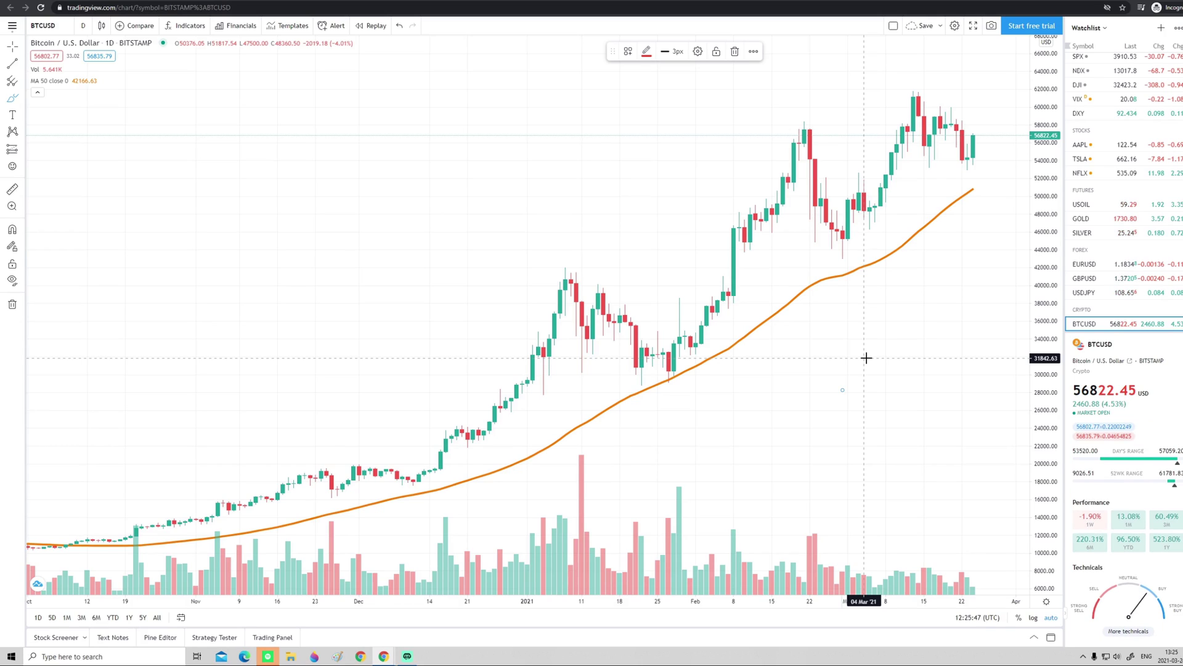
- Circle the orange moving average around 22 February with the brush, and delete the circle
mouse_move(815, 267)
left_mouse_down()
mouse_move(795, 298)
mouse_move(836, 270)
left_mouse_up()
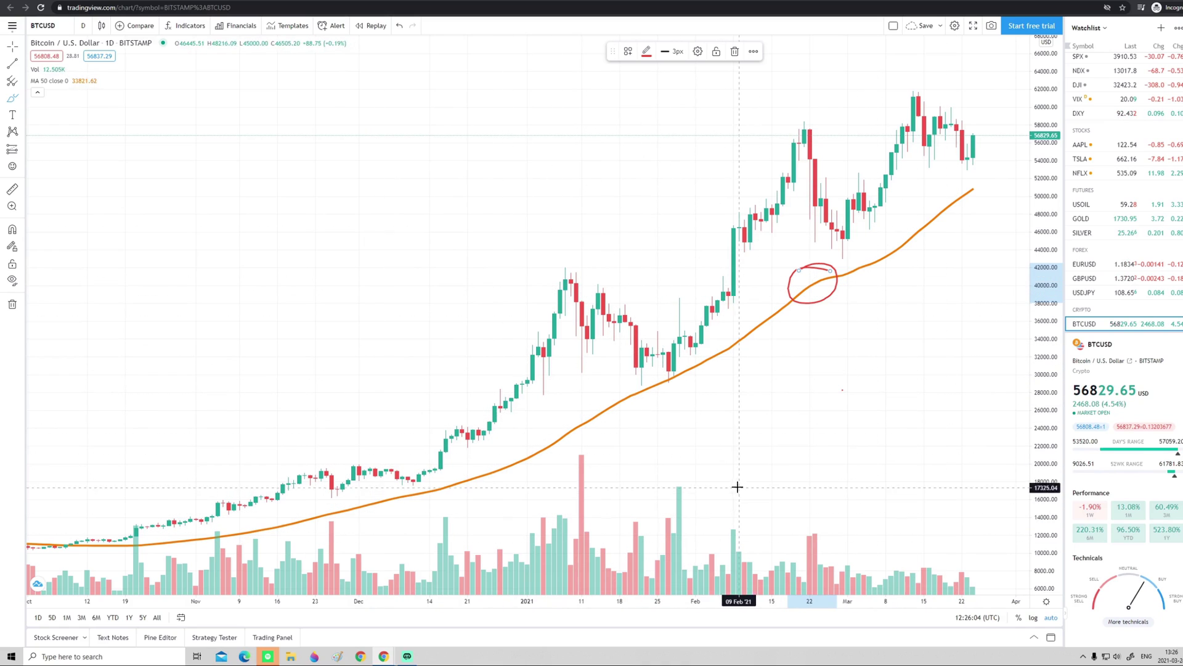
key("Delete")
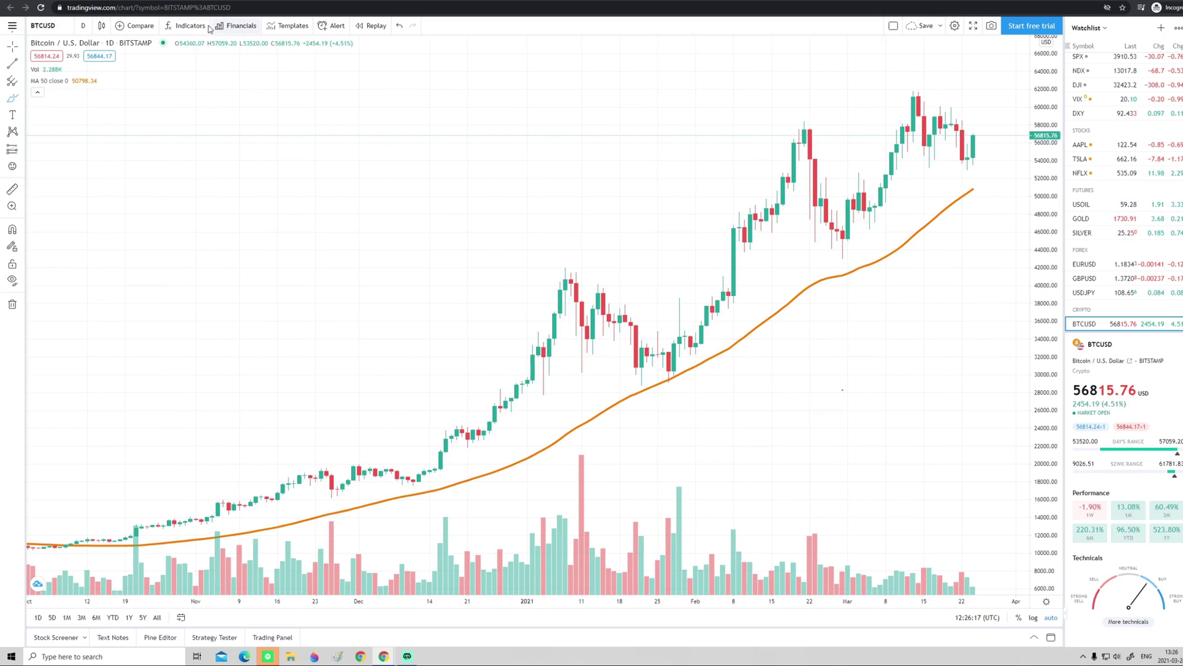
- Search the indicators for "moving average" and add a second built-in Moving Average to the chart
left_click(187, 26)
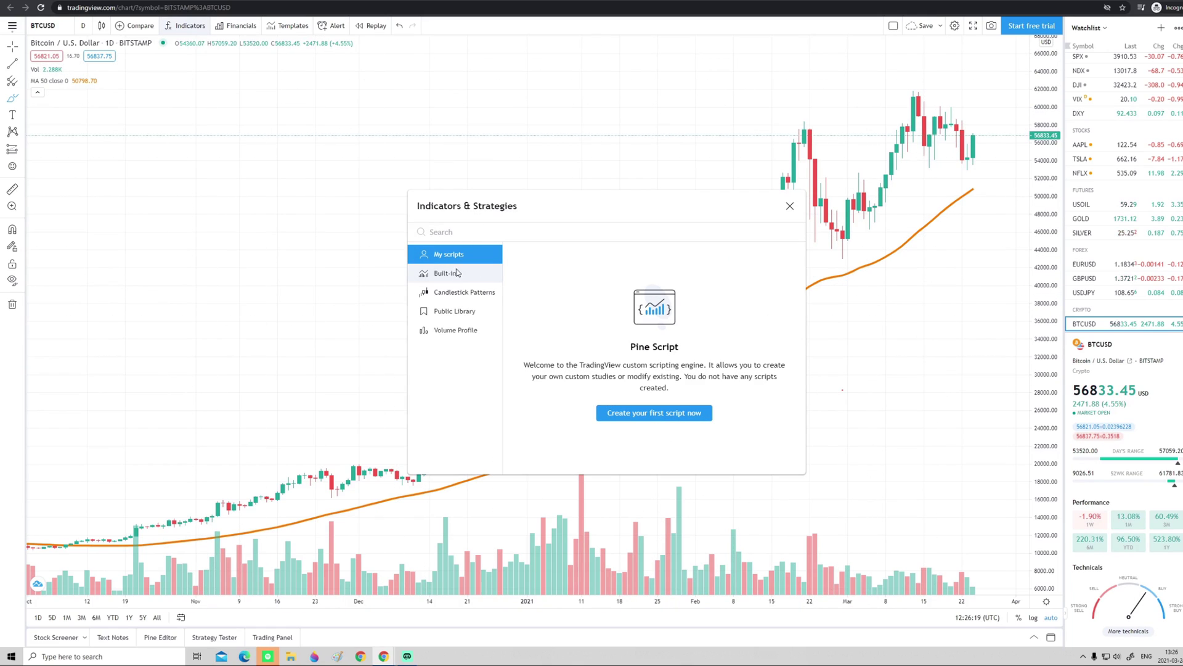
left_click(454, 277)
left_click(462, 230)
type("mo")
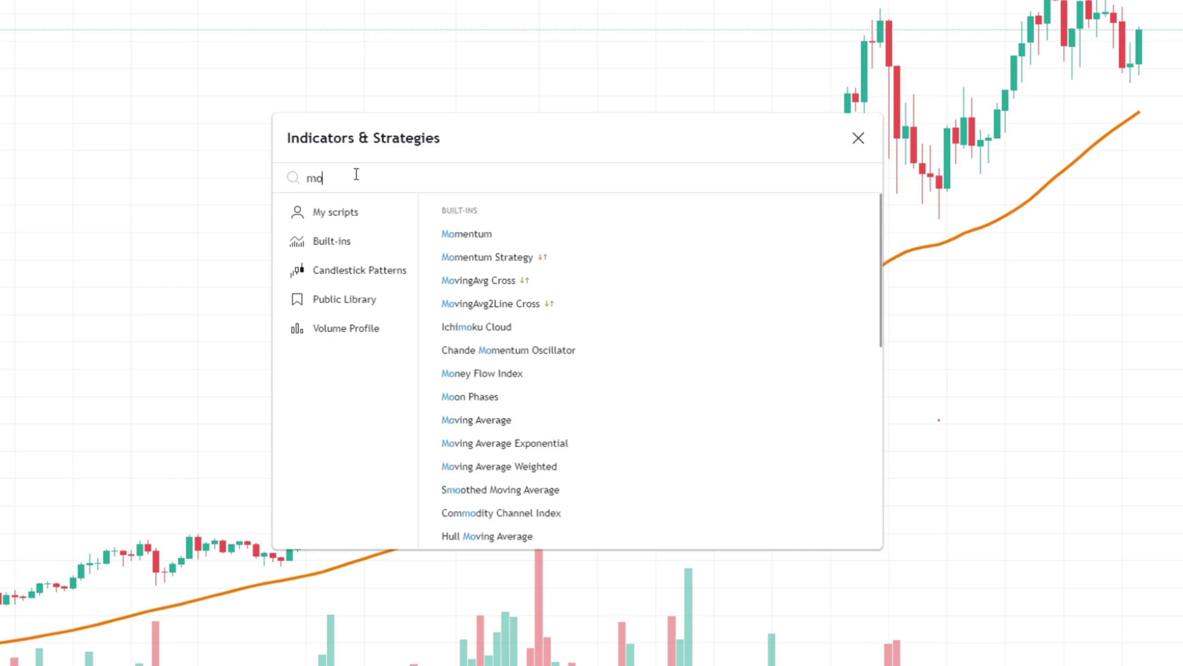
type("ving average")
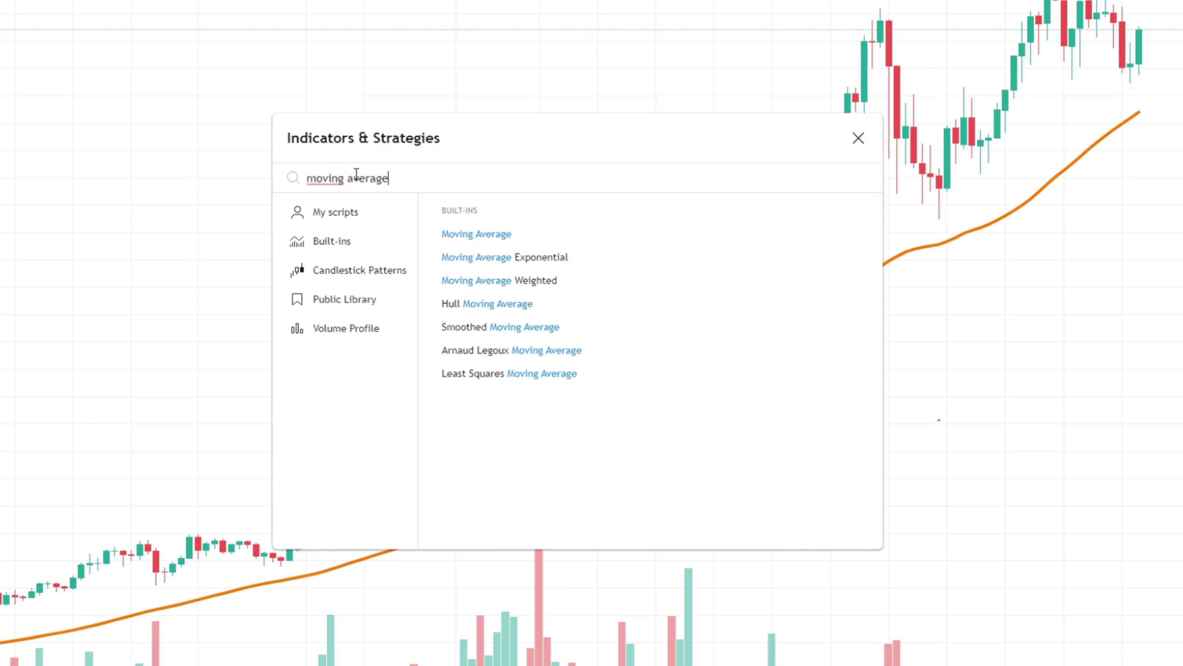
left_click(502, 237)
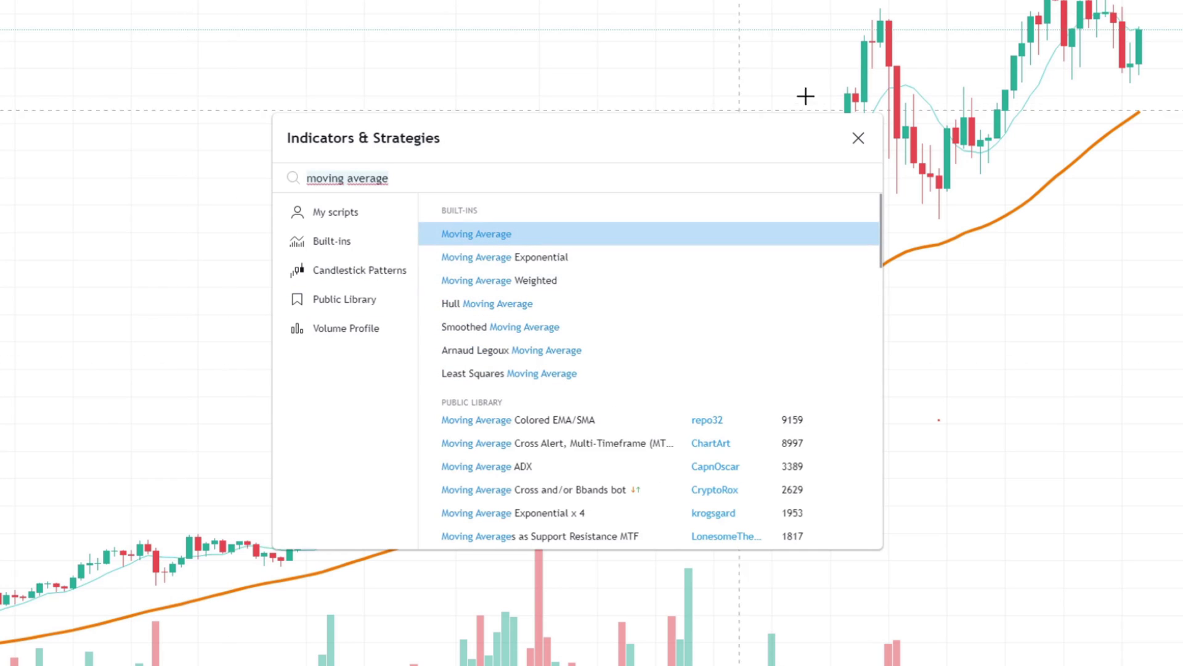
left_click(858, 138)
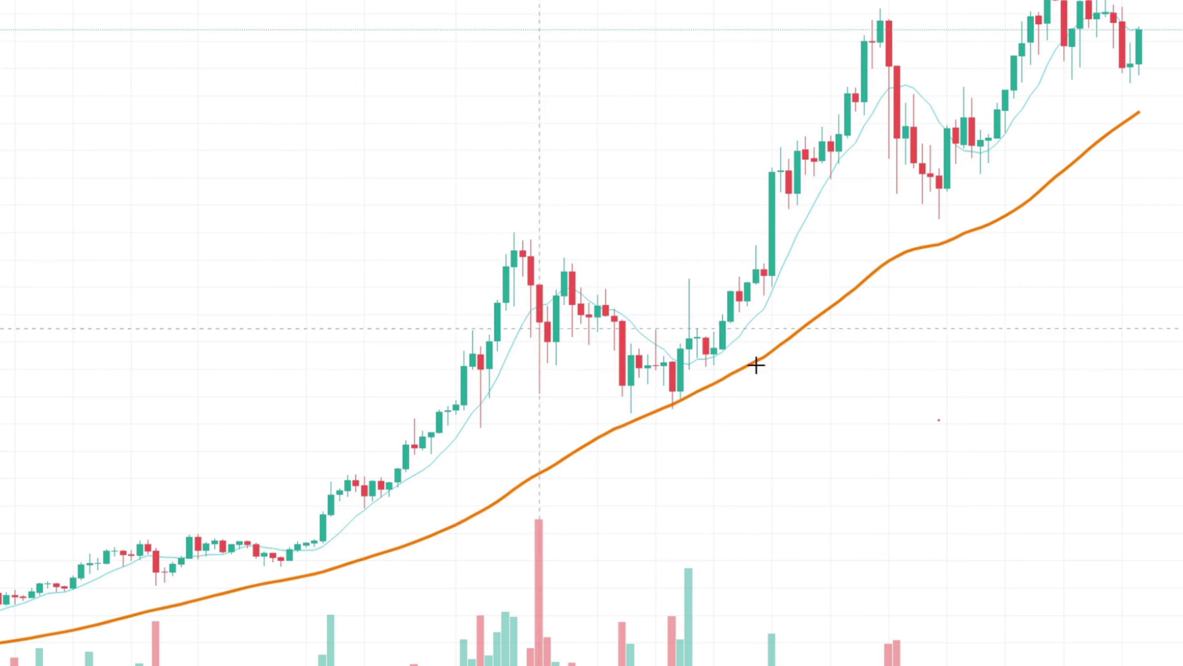
mouse_move(863, 78)
left_mouse_down()
mouse_move(715, 277)
mouse_move(789, 331)
mouse_move(864, 198)
mouse_move(880, 87)
mouse_move(839, 91)
left_mouse_up()
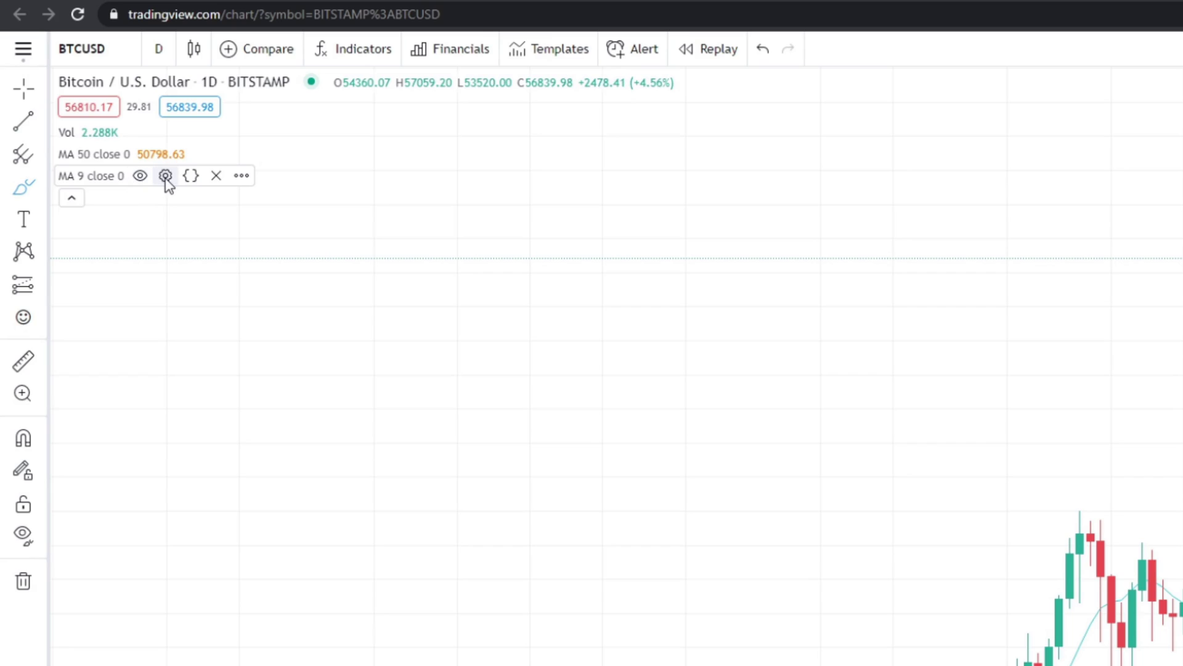
- Set the new turquoise moving average line to the greatest thickness in its style settings
left_click(165, 177)
left_click(1116, 620)
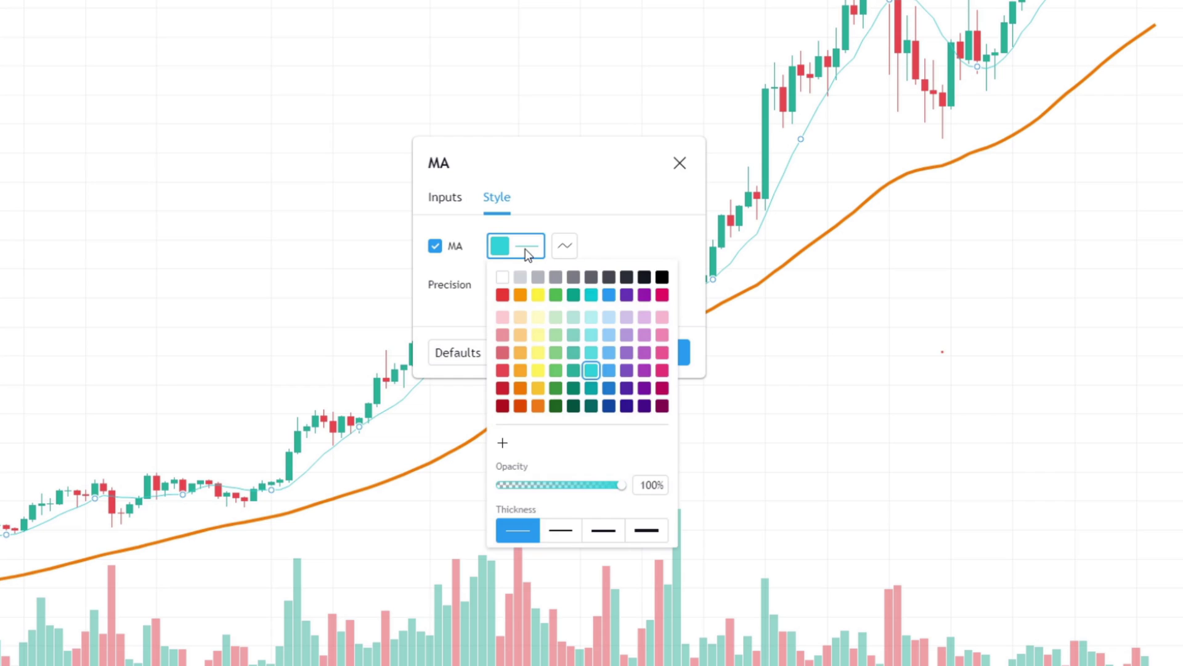
left_click(646, 531)
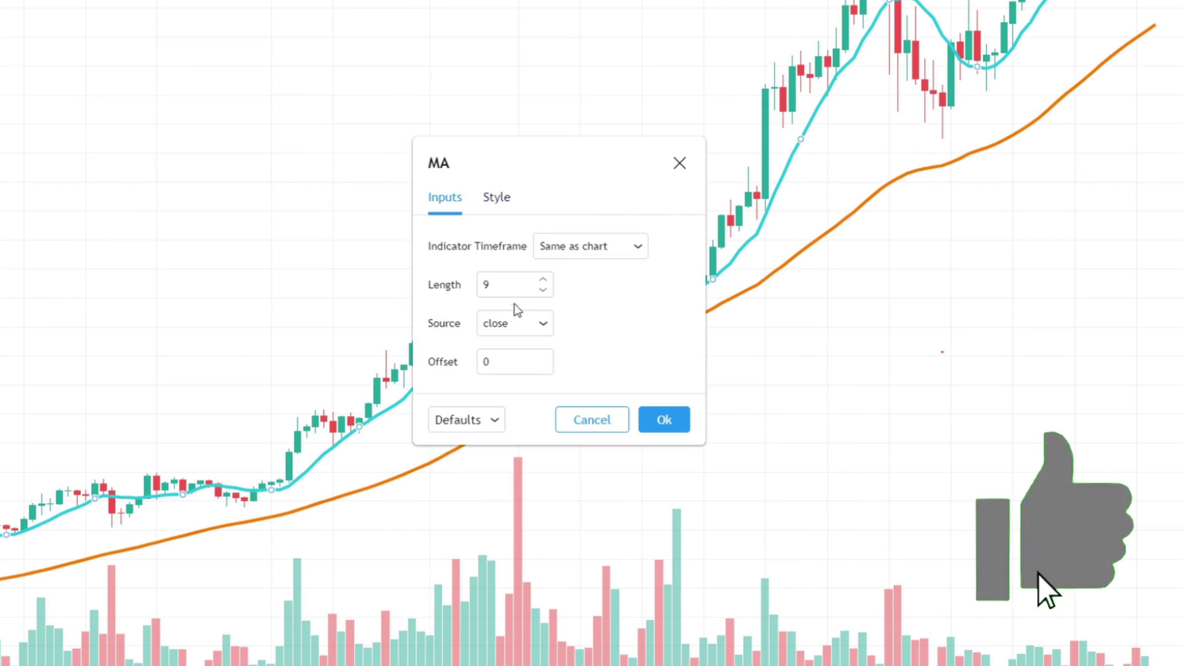
- Set the length of the turquoise moving average to 20 and apply the settings
left_click(503, 286)
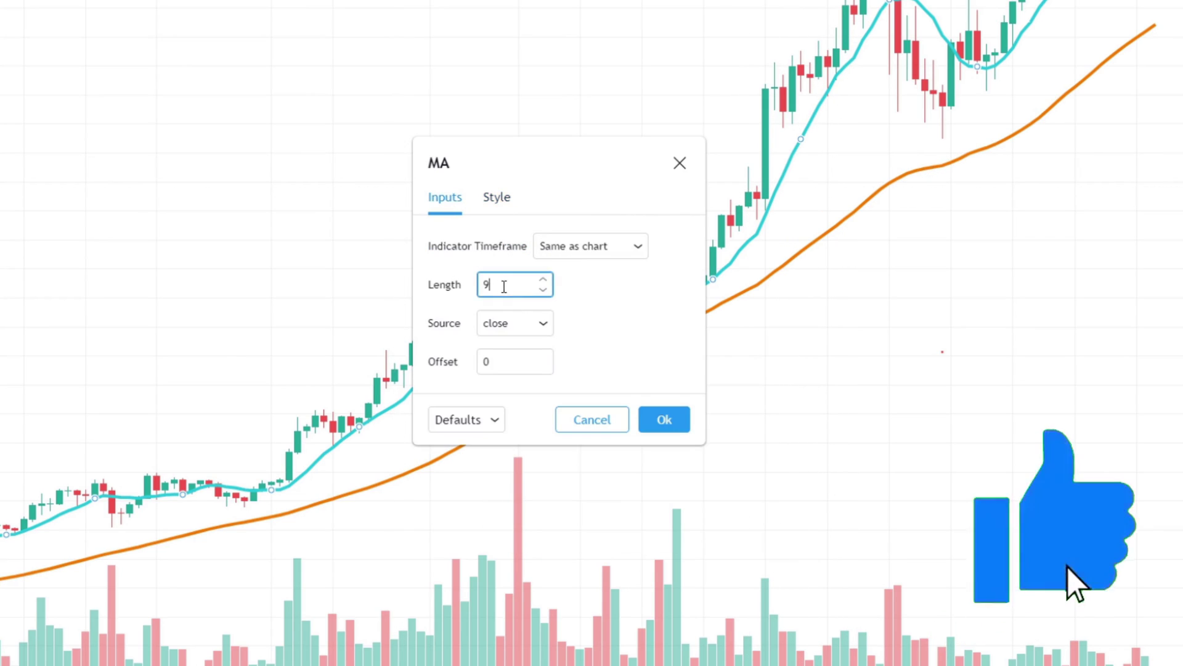
key("BackSpace")
type("20")
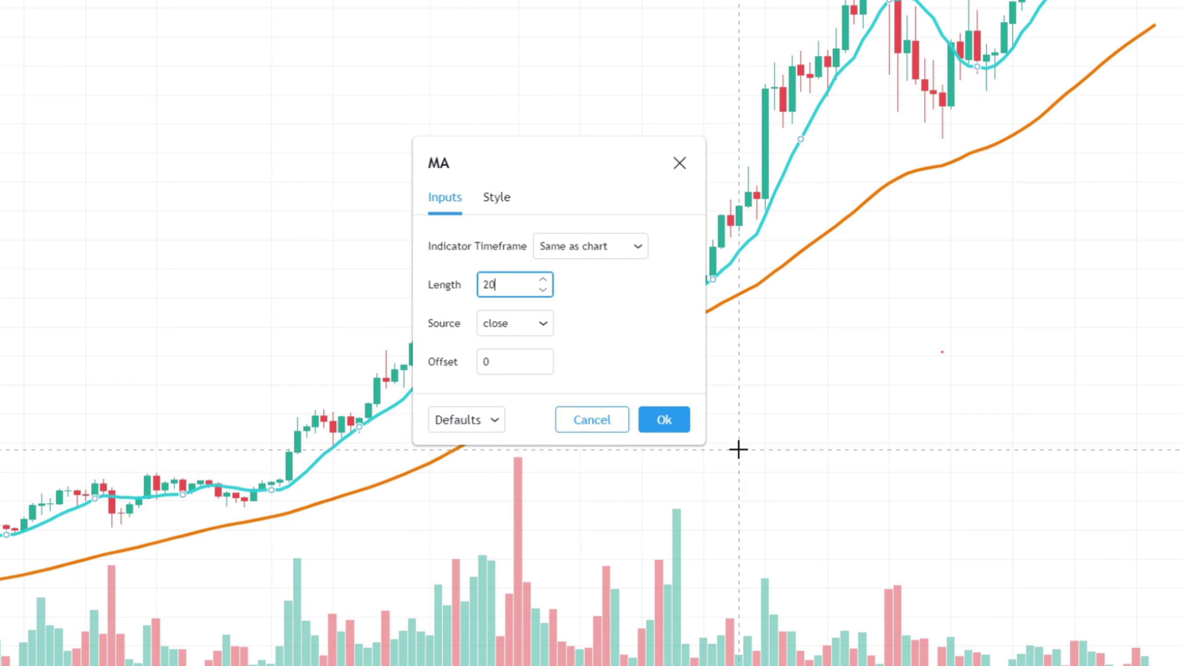
left_click(666, 421)
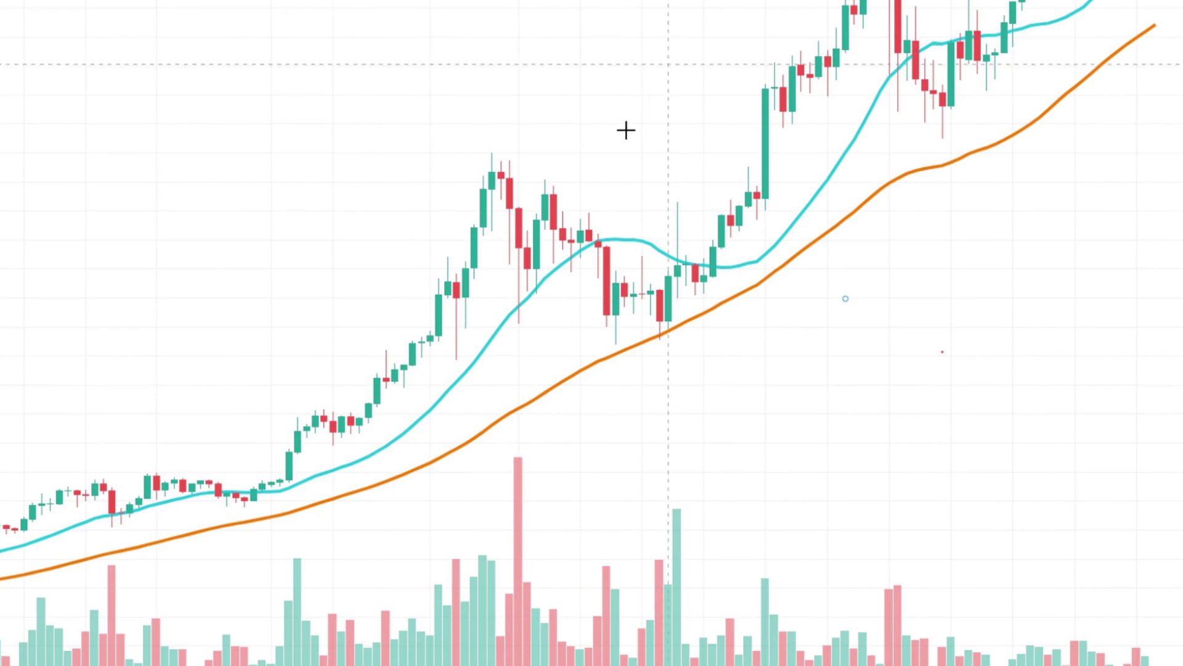
- Sketch an arrow along the December to January rally with the brush, undo it, and mark the price action further along
mouse_move(399, 343)
left_mouse_down()
mouse_move(452, 151)
mouse_move(457, 201)
mouse_move(509, 238)
left_mouse_up()
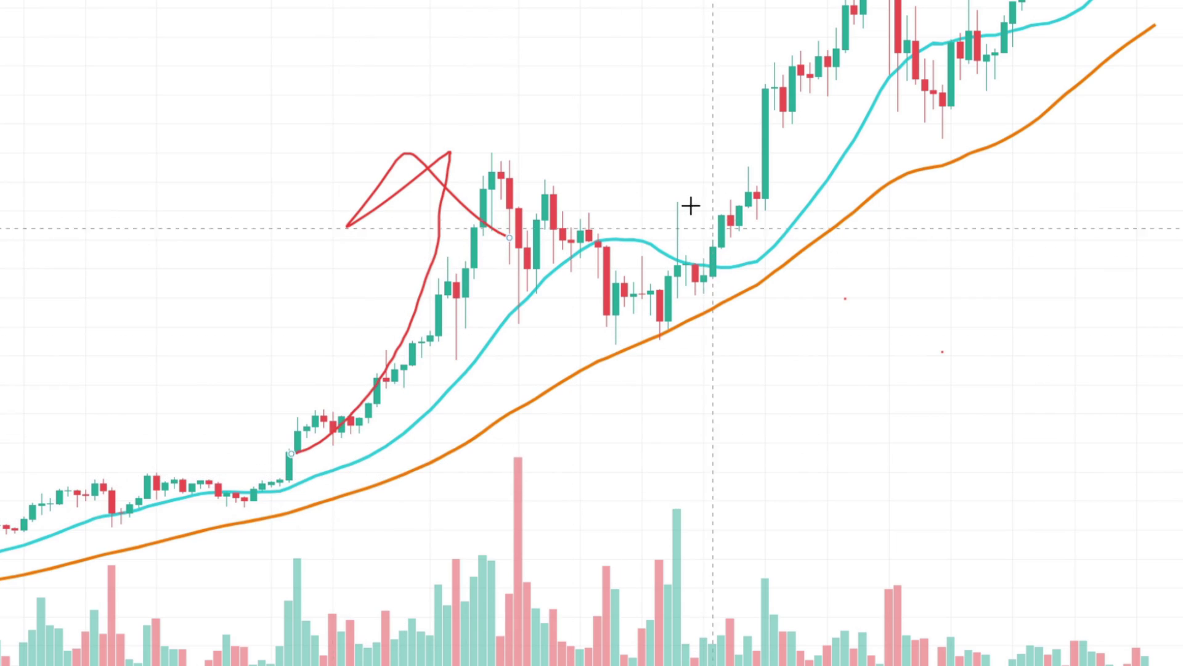
key("ctrl+z")
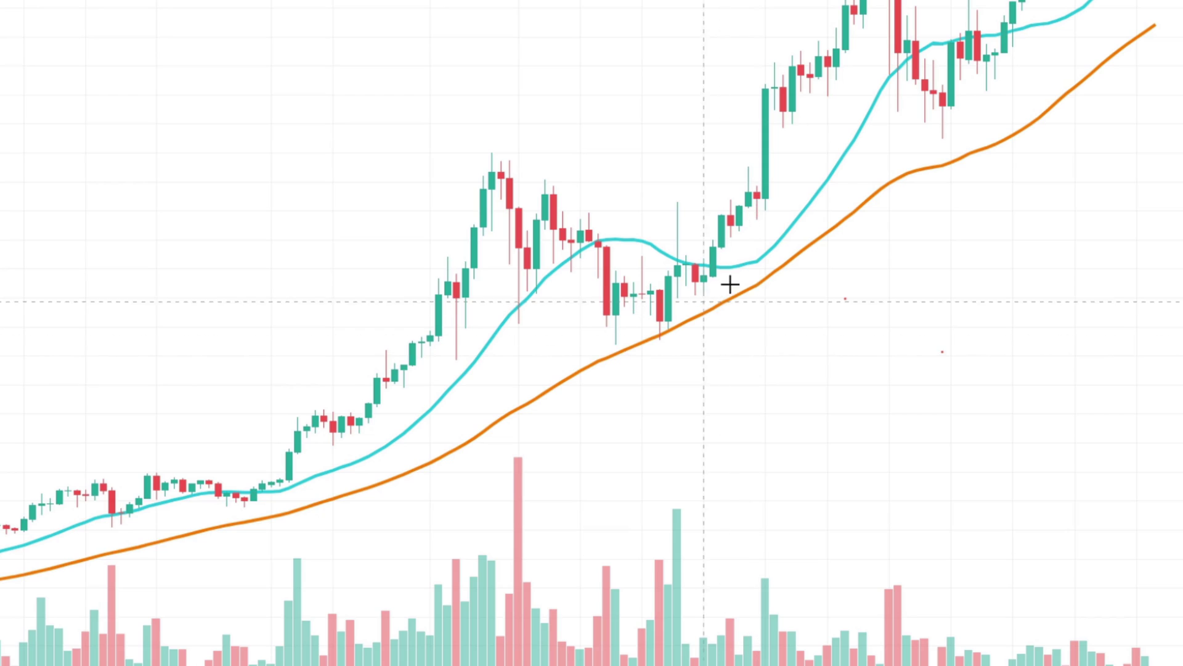
mouse_move(923, 155)
left_mouse_down()
mouse_move(449, 396)
mouse_move(731, 203)
left_mouse_up()
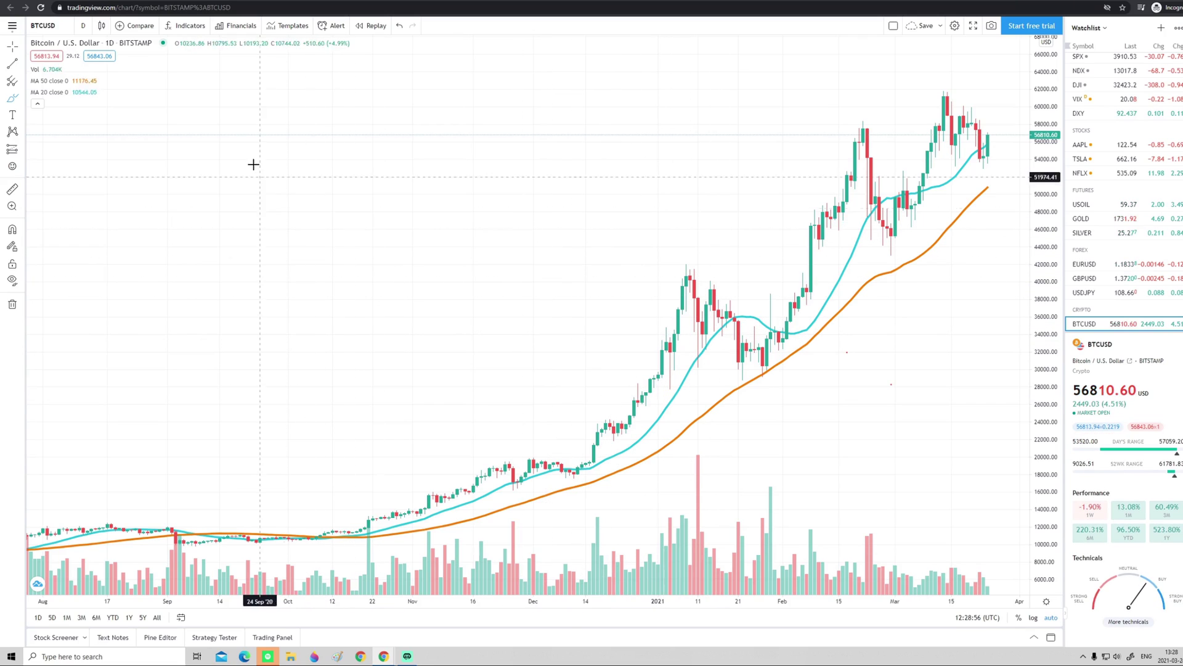
- Search the indicators for "RSI" and add the built-in Relative Strength Index to the chart
left_click(187, 25)
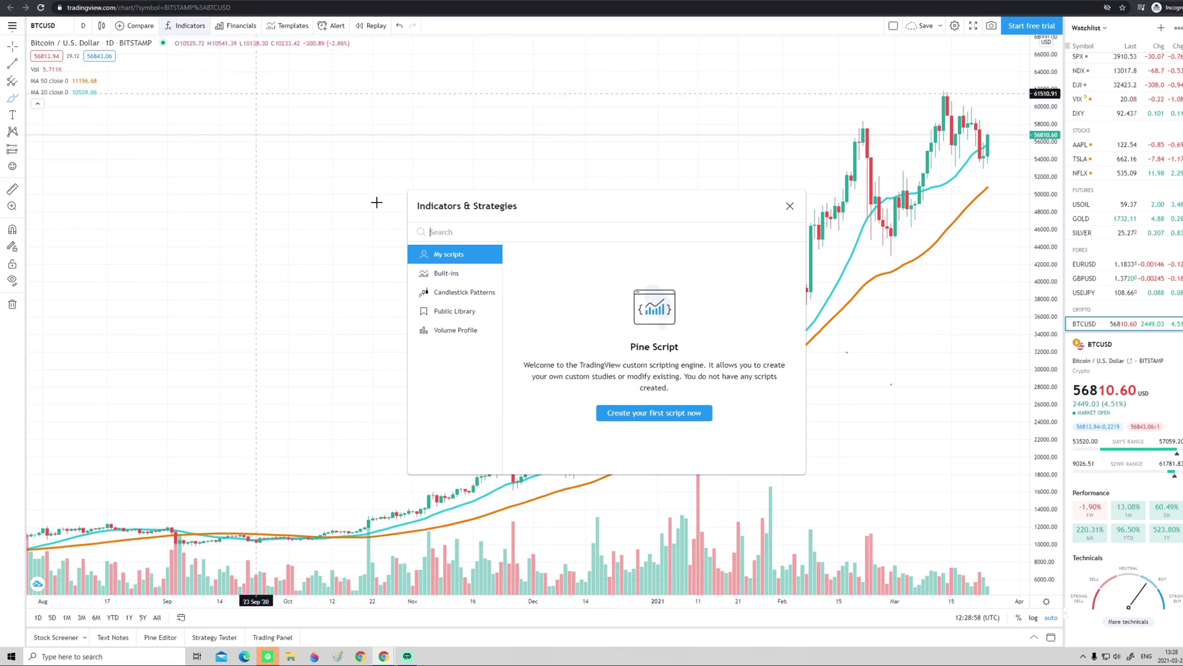
left_click(449, 273)
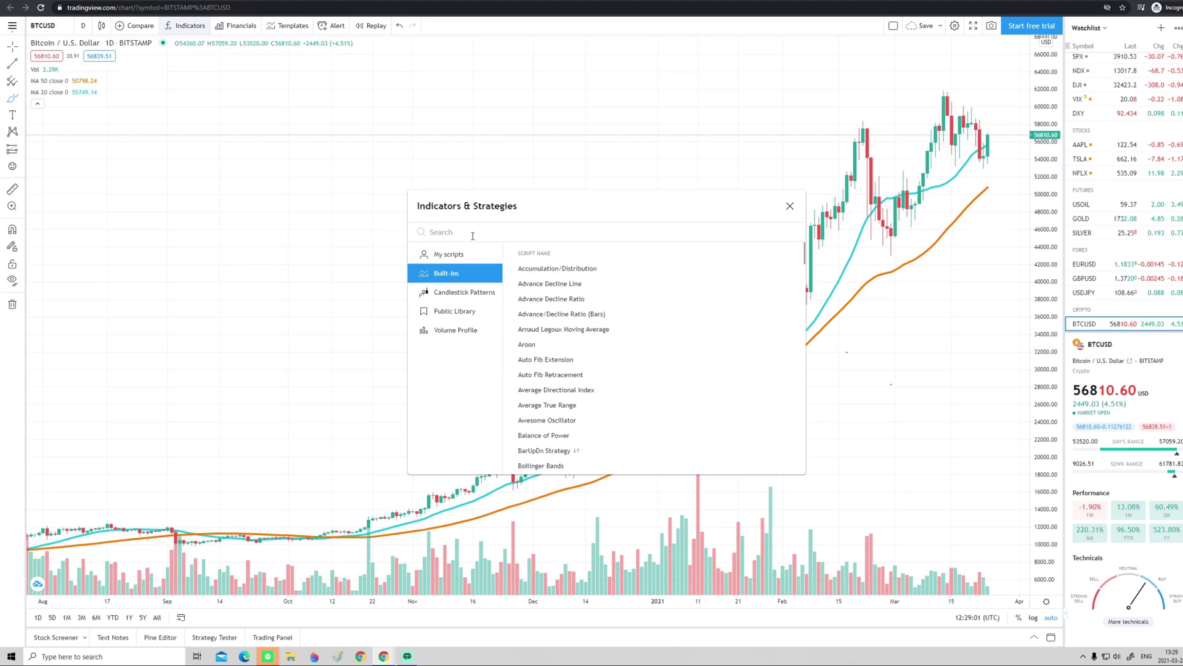
type("RSI")
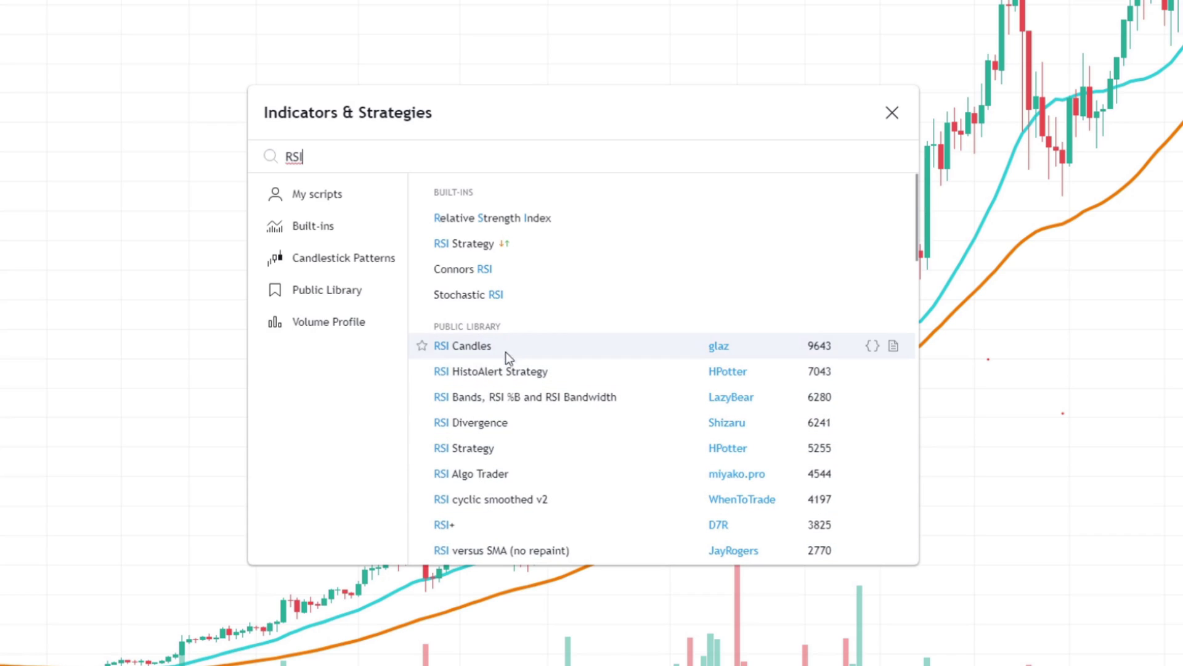
left_click(508, 221)
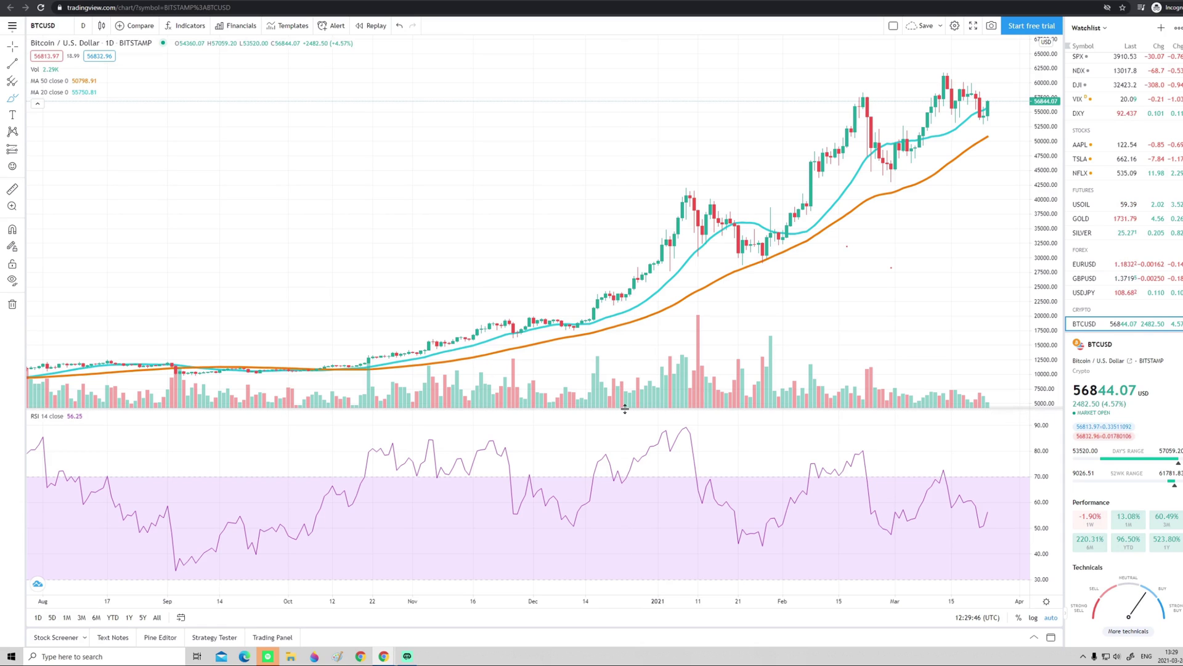
- Reduce the height of the RSI pane and compress its value scale so the full range of the line fits
left_click_drag(625, 408, 637, 458)
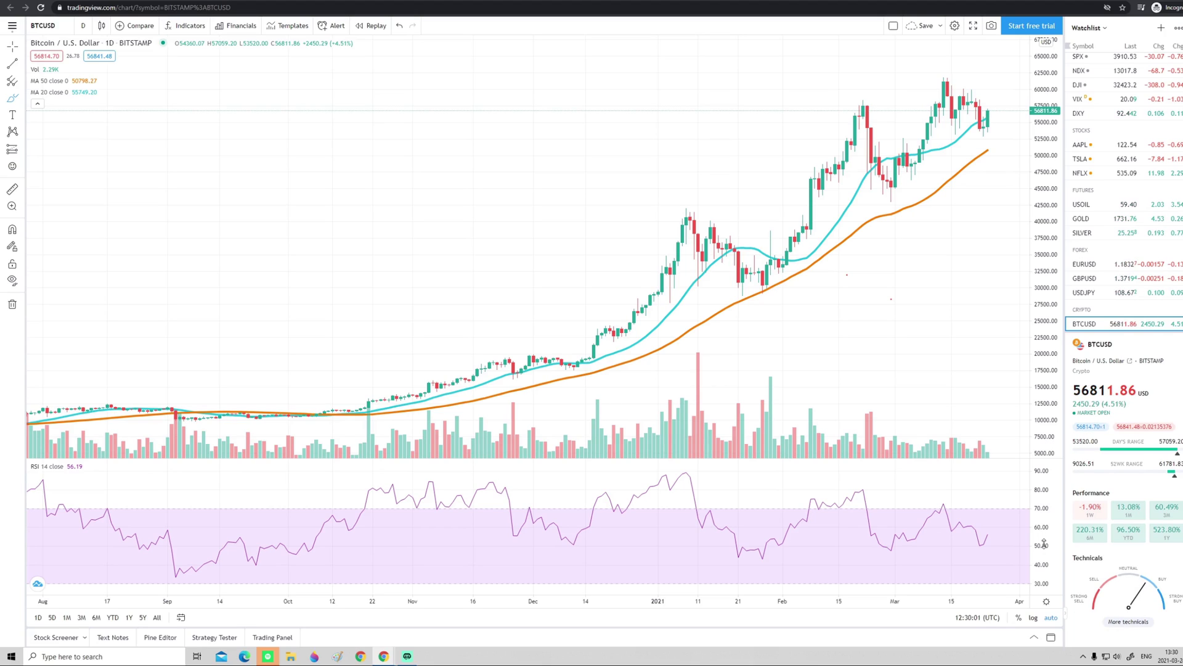
left_click_drag(1045, 487, 1047, 516)
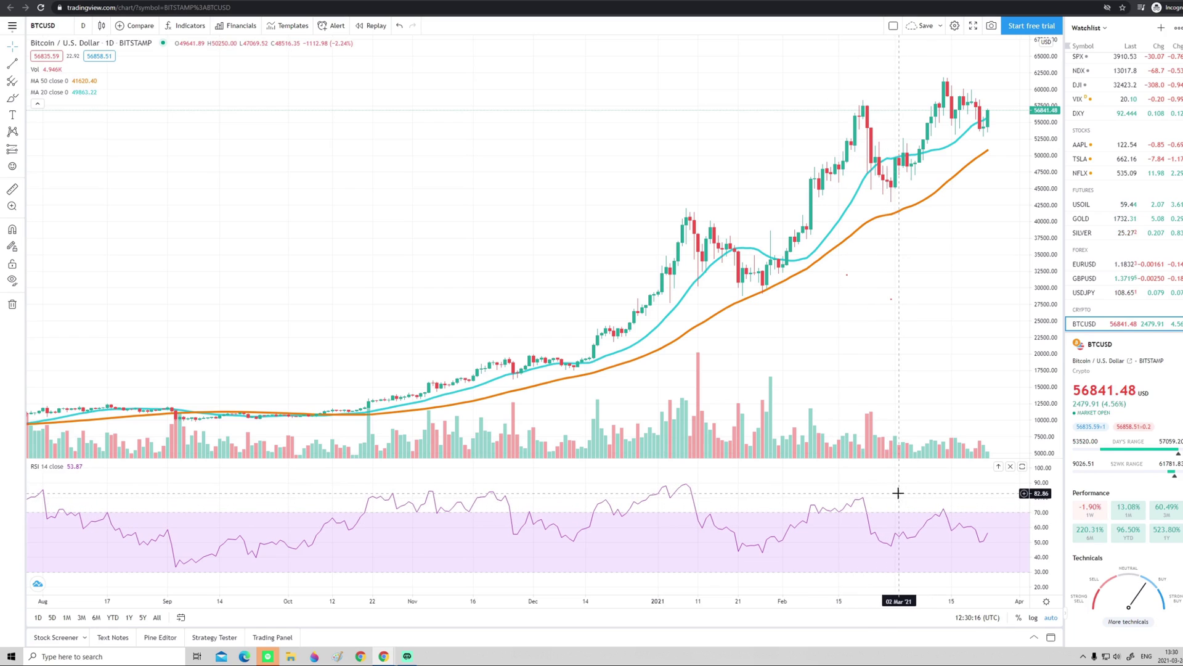
mouse_move(895, 497)
left_mouse_down()
mouse_move(873, 496)
mouse_move(904, 482)
mouse_move(908, 498)
left_mouse_up()
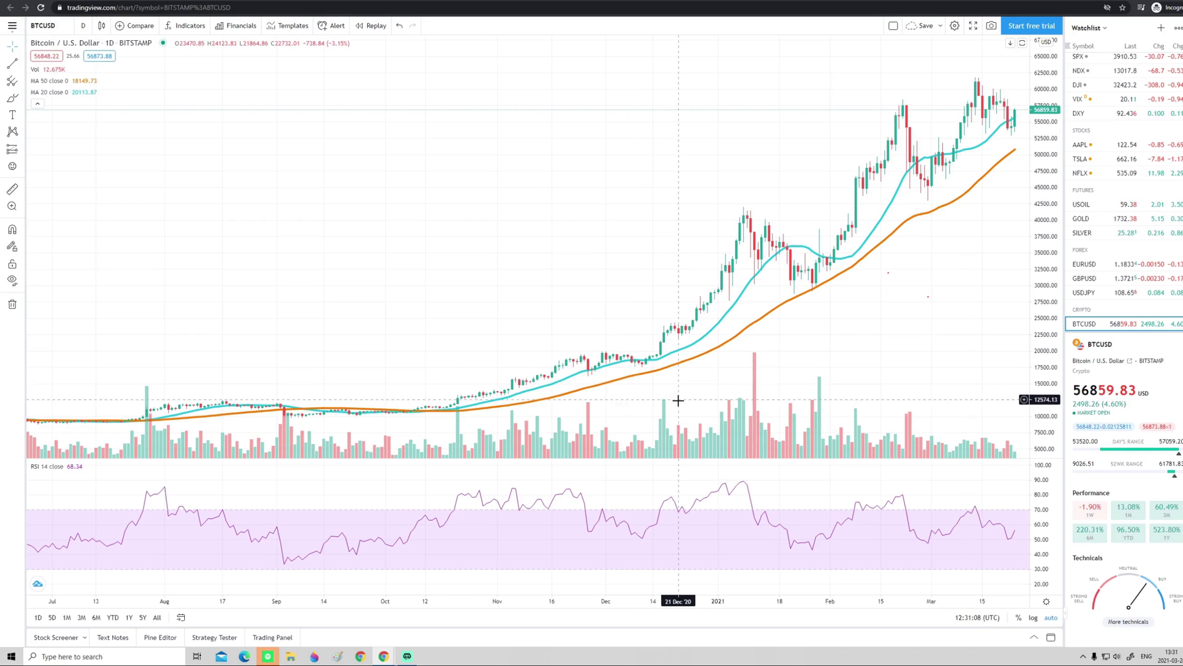
scroll(871, 520, "up", 2)
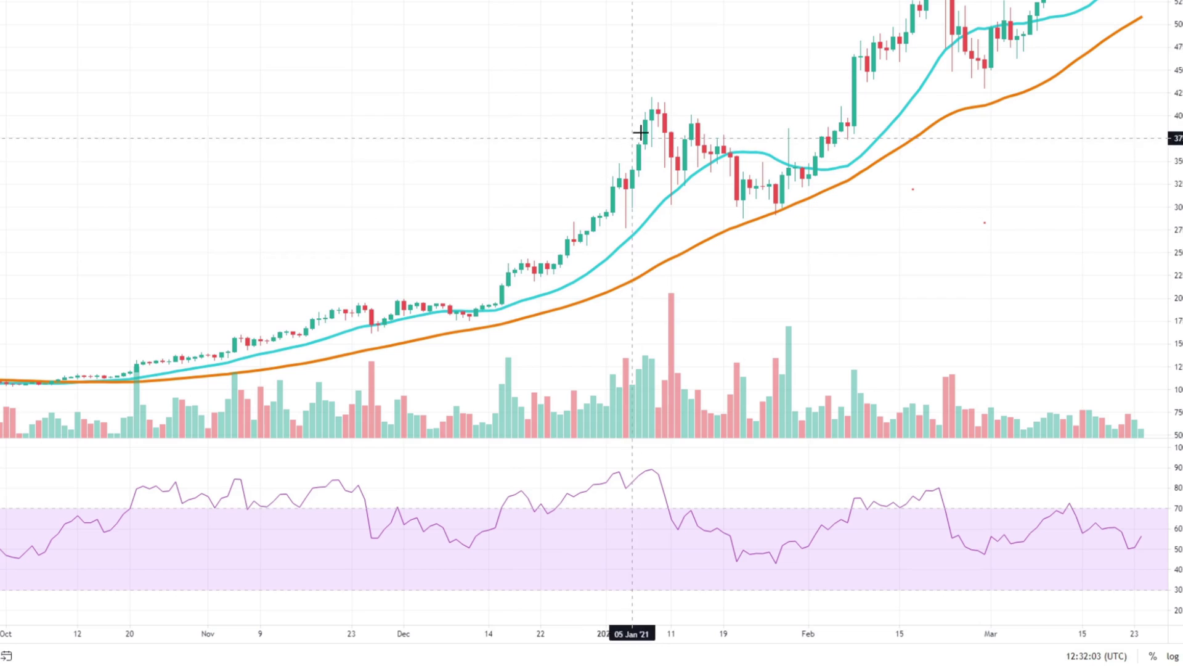
- Circle the mid-December to early January rally with the brush, and temporarily mark the sideways stretch before it and the matching RSI rise
mouse_move(671, 79)
left_mouse_down()
mouse_move(537, 203)
mouse_move(497, 312)
mouse_move(620, 253)
mouse_move(713, 111)
mouse_move(659, 89)
left_mouse_up()
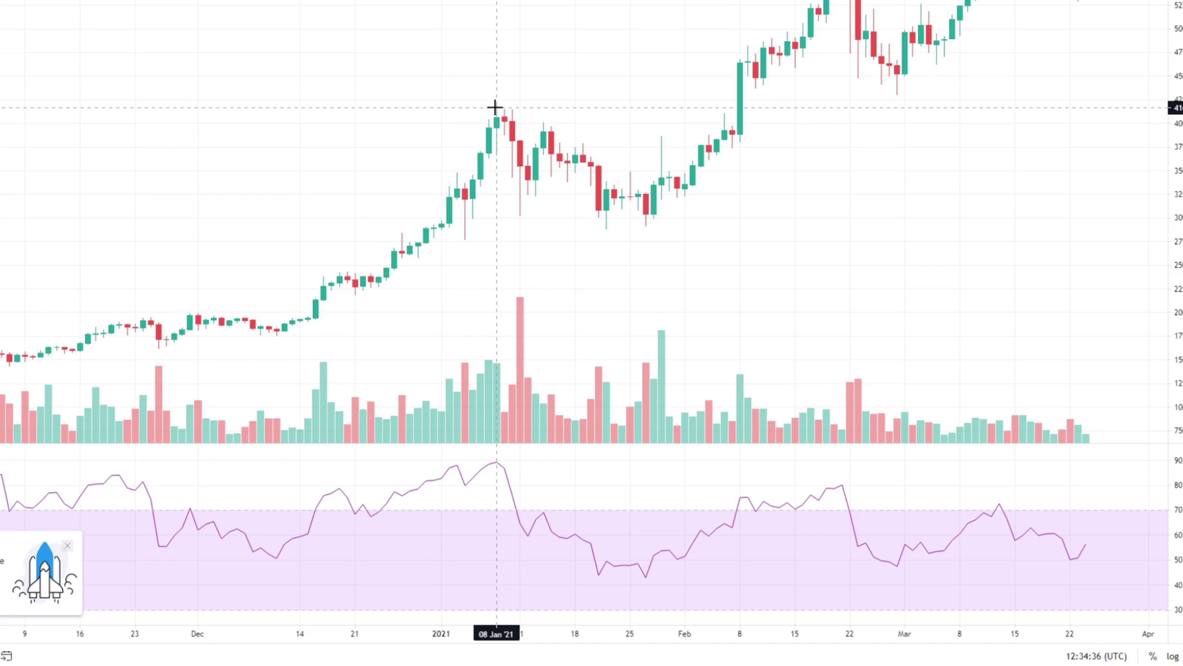
mouse_move(509, 100)
left_mouse_down()
mouse_move(422, 148)
mouse_move(339, 251)
mouse_move(343, 311)
mouse_move(502, 178)
mouse_move(426, 121)
left_mouse_up()
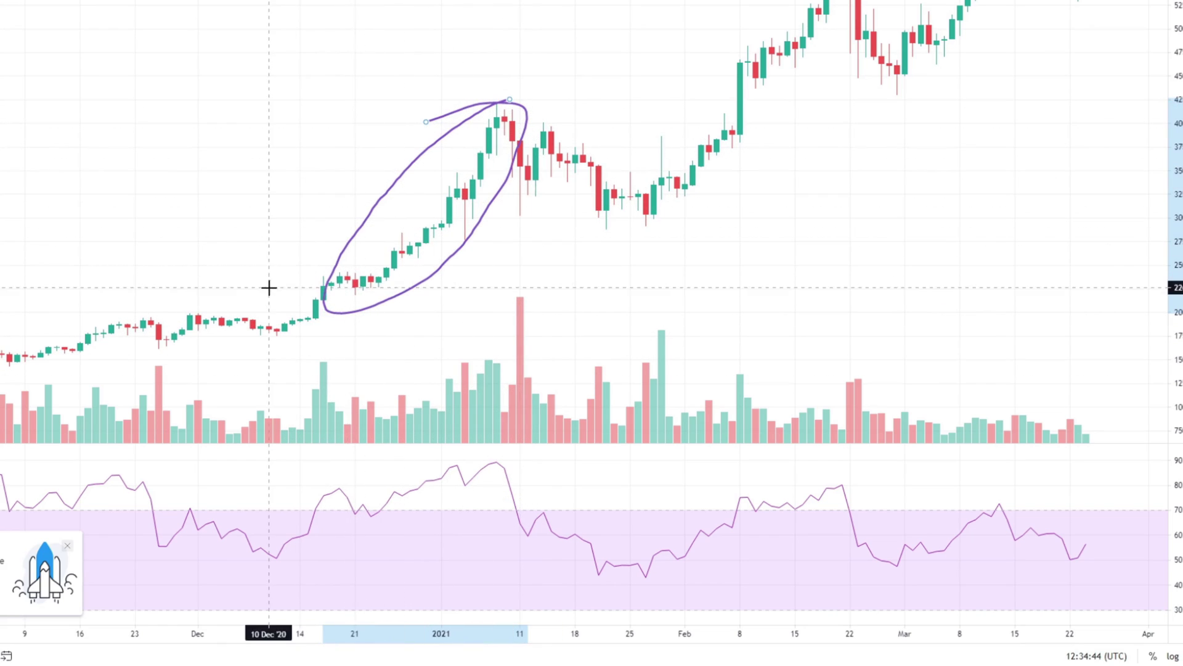
mouse_move(289, 292)
left_mouse_down()
mouse_move(127, 283)
mouse_move(190, 275)
left_mouse_up()
key("Delete")
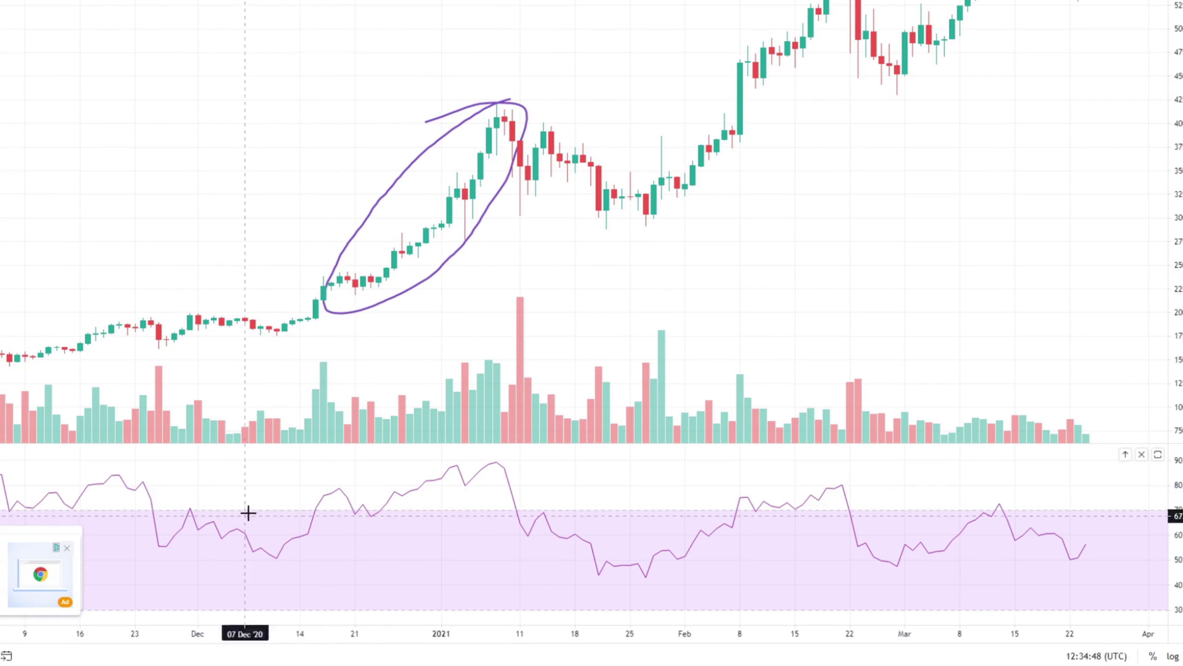
left_click_drag(326, 511, 515, 452)
key("Delete")
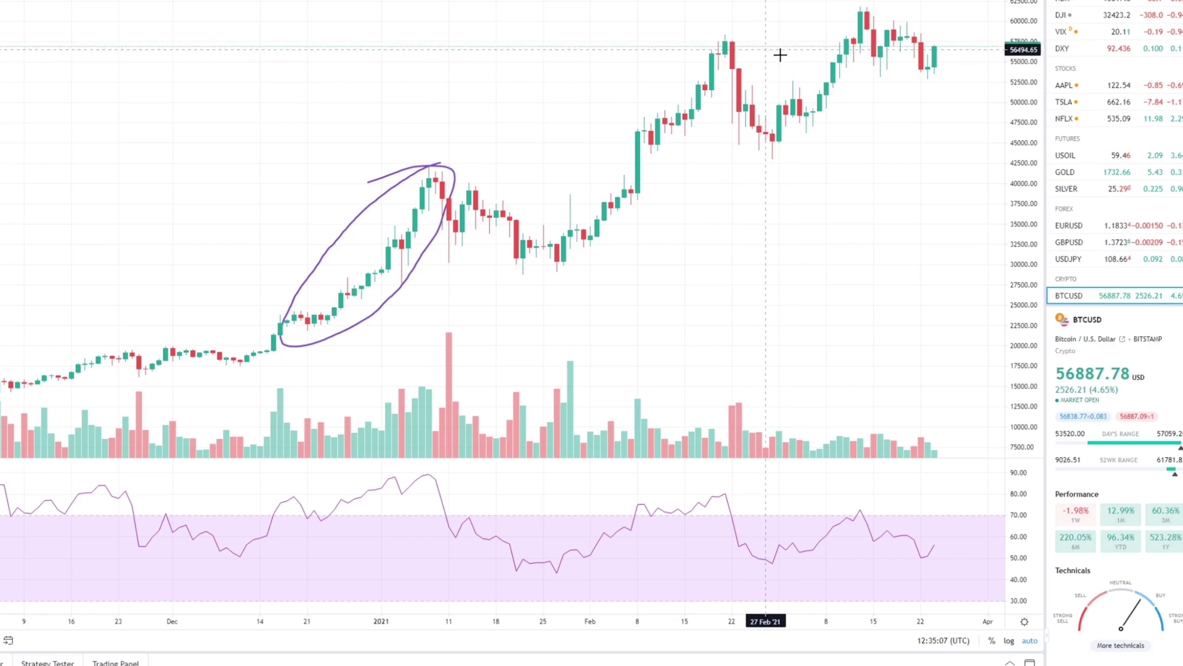
- Circle the price drop after 22 February and mark the matching decline on the RSI with the brush
mouse_move(796, 140)
left_mouse_down()
mouse_move(766, 58)
mouse_move(713, 20)
mouse_move(764, 161)
mouse_move(803, 133)
left_mouse_up()
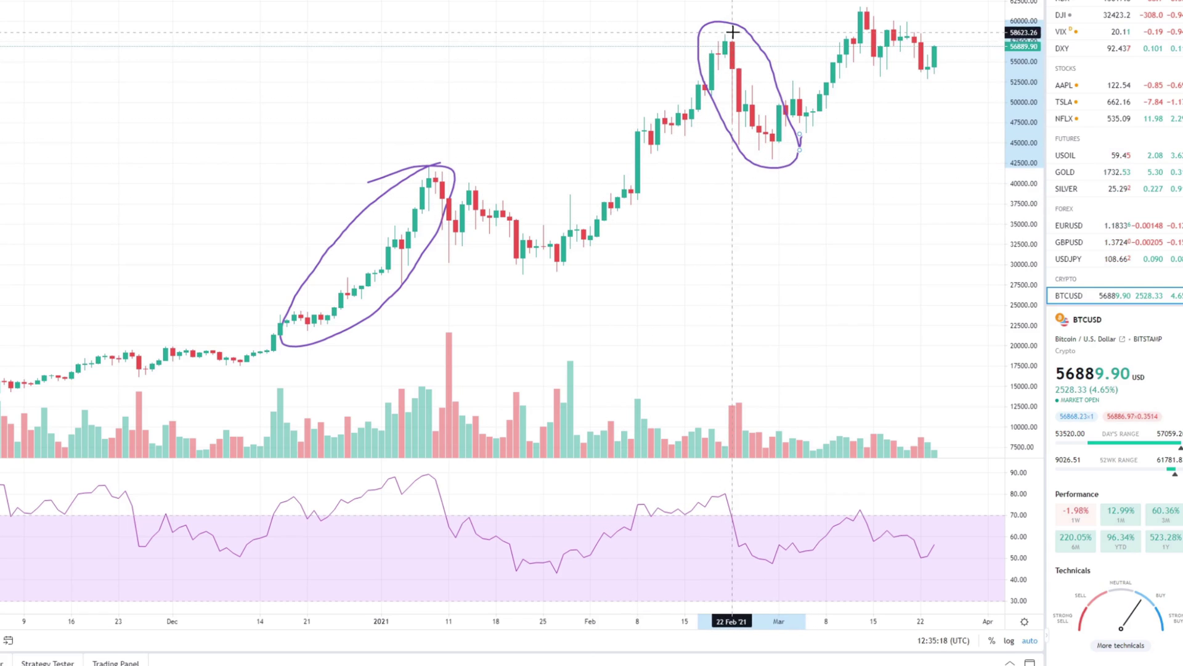
mouse_move(750, 472)
left_mouse_down()
mouse_move(693, 486)
mouse_move(769, 575)
mouse_move(758, 484)
left_mouse_up()
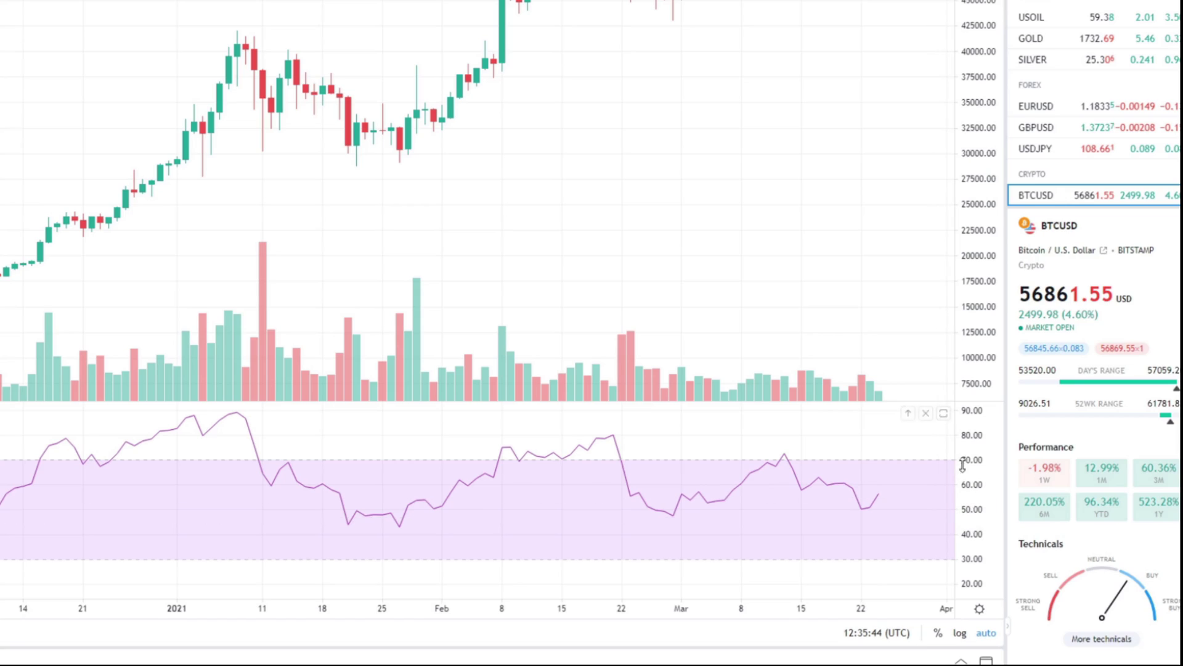
- Compress the RSI scale, and draw and delete brush waves above the 70 level, below 30 and between the two levels
left_click_drag(973, 468, 975, 408)
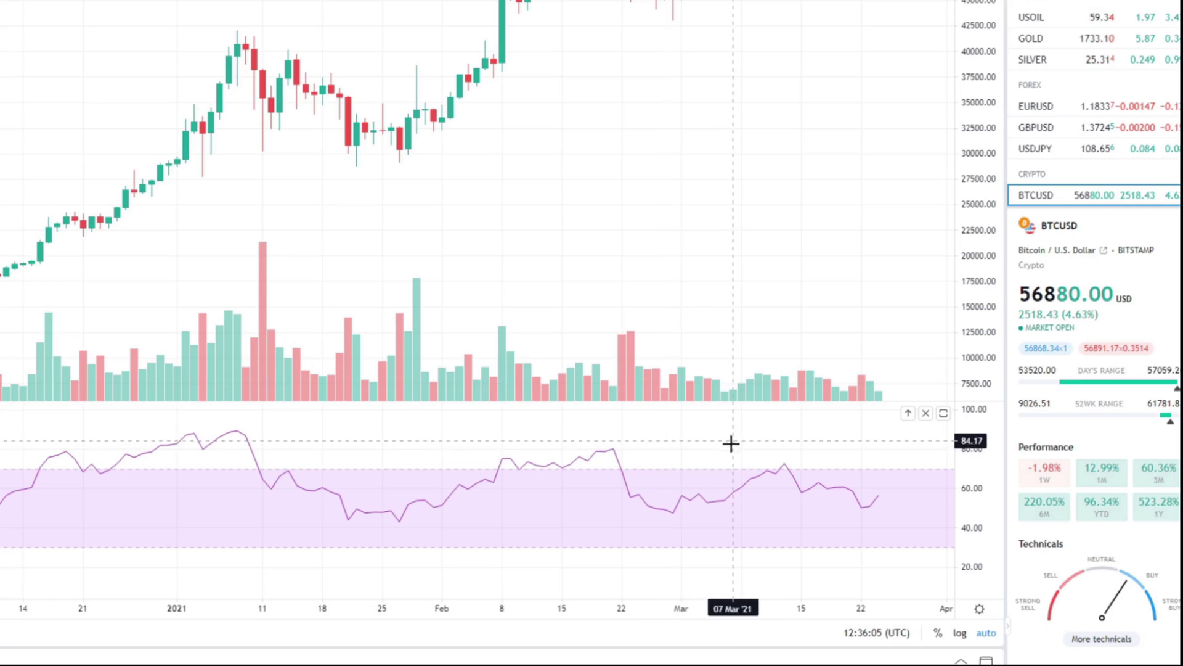
mouse_move(641, 462)
left_mouse_down()
mouse_move(756, 419)
mouse_move(826, 475)
mouse_move(913, 445)
left_mouse_up()
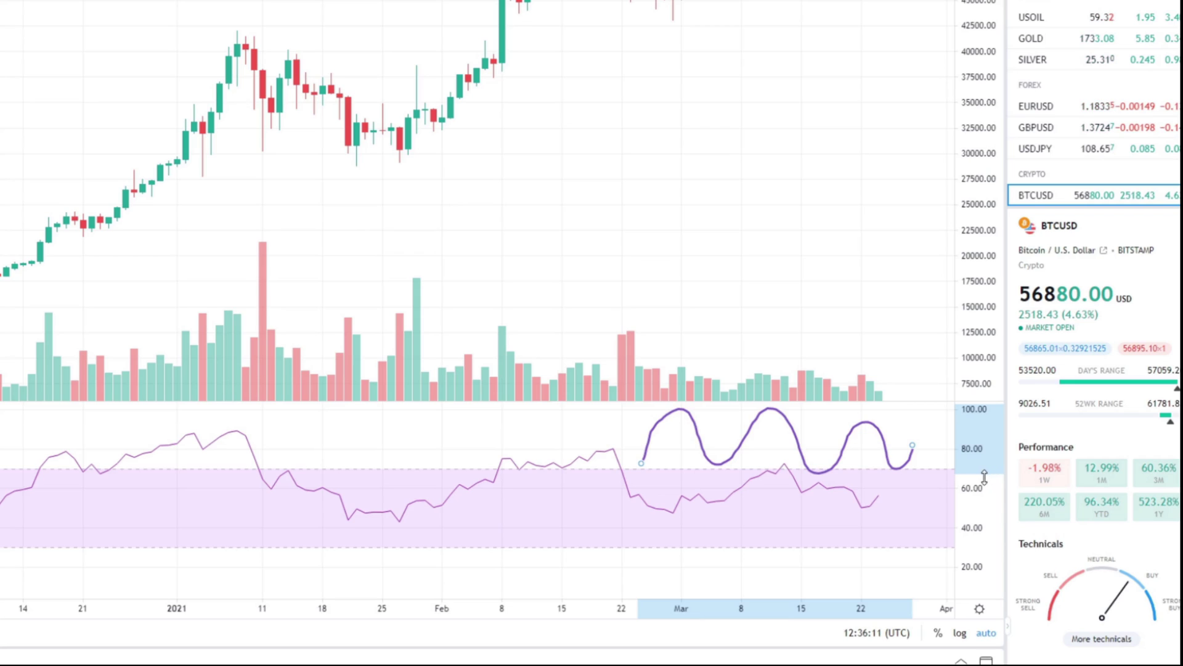
key("Delete")
mouse_move(674, 551)
left_mouse_down()
mouse_move(713, 582)
mouse_move(803, 581)
mouse_move(888, 547)
mouse_move(946, 559)
left_mouse_up()
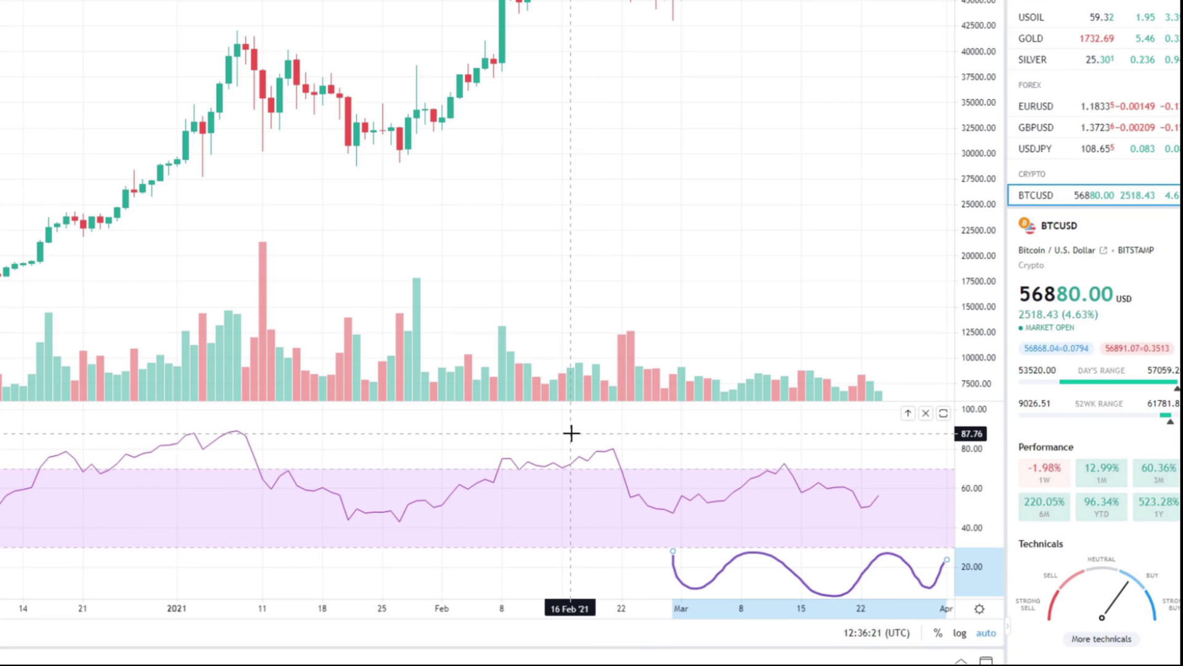
key("Delete")
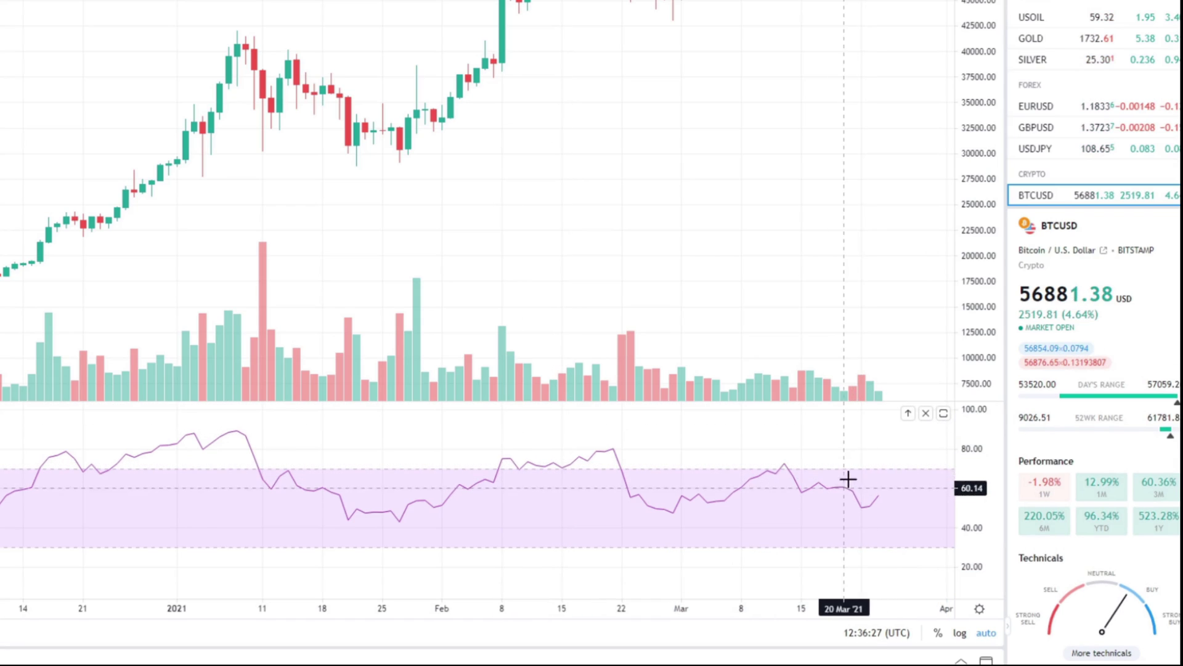
mouse_move(698, 544)
left_mouse_down()
mouse_move(709, 477)
mouse_move(768, 542)
mouse_move(796, 546)
mouse_move(835, 468)
mouse_move(875, 552)
mouse_move(917, 463)
mouse_move(929, 547)
left_mouse_up()
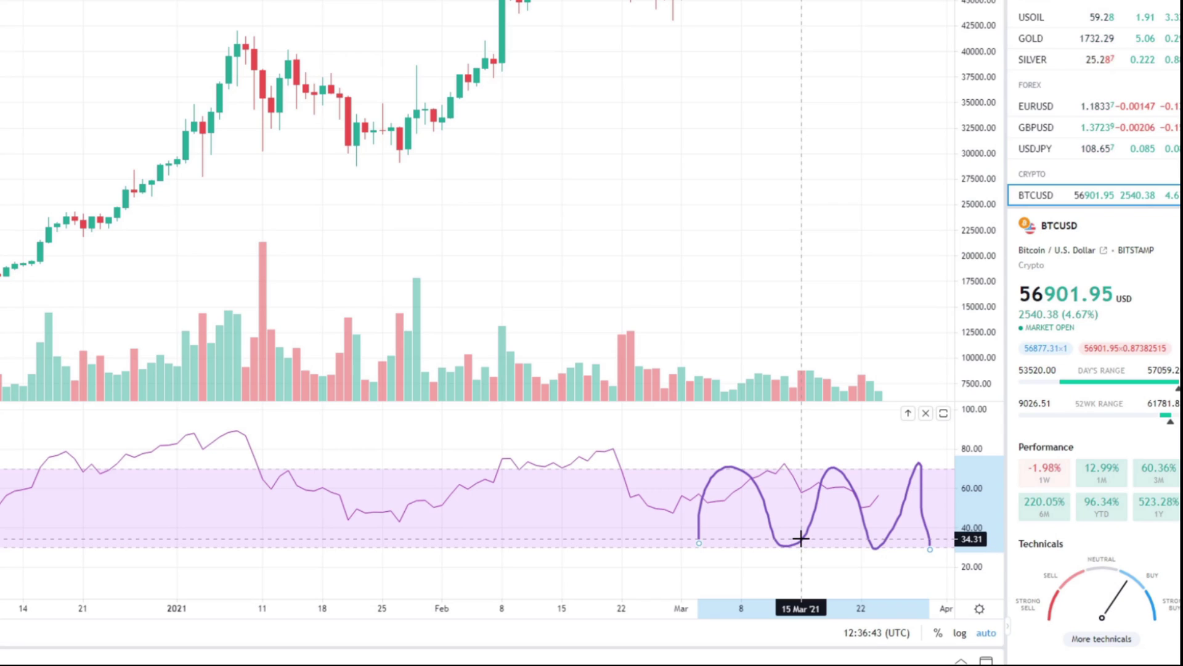
key("Delete")
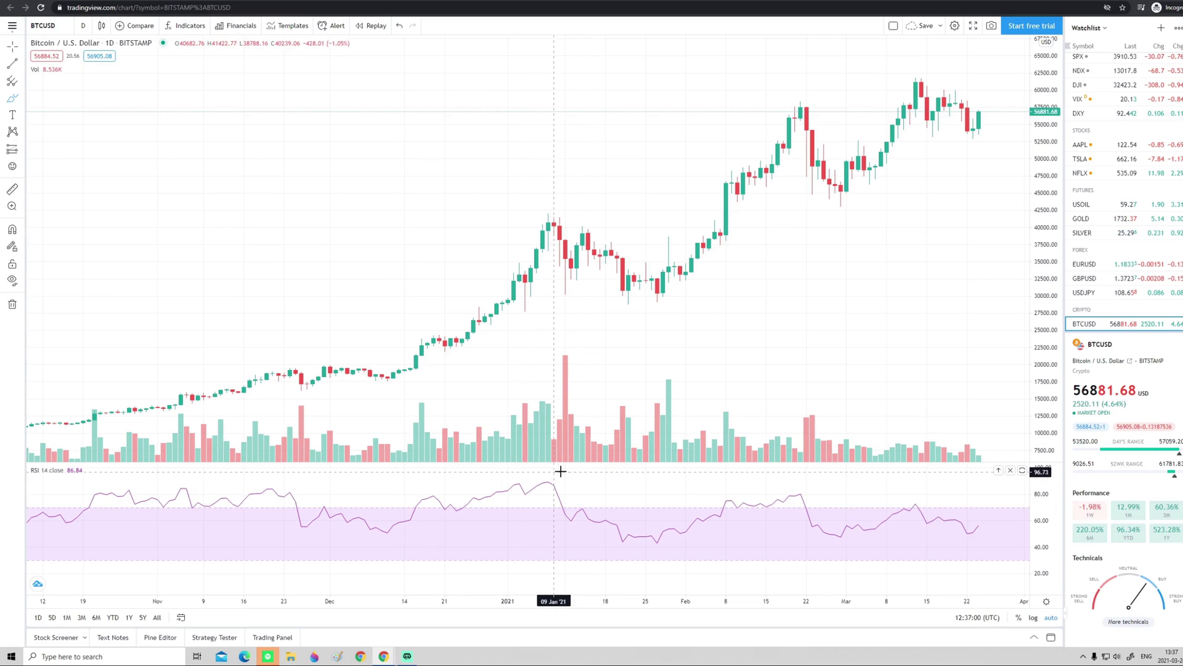
- Circle the early January RSI peak and delete it, then circle the RSI stretch above 70 from mid-December to 11 January
mouse_move(554, 471)
left_mouse_down()
mouse_move(528, 487)
mouse_move(573, 487)
mouse_move(556, 472)
left_mouse_up()
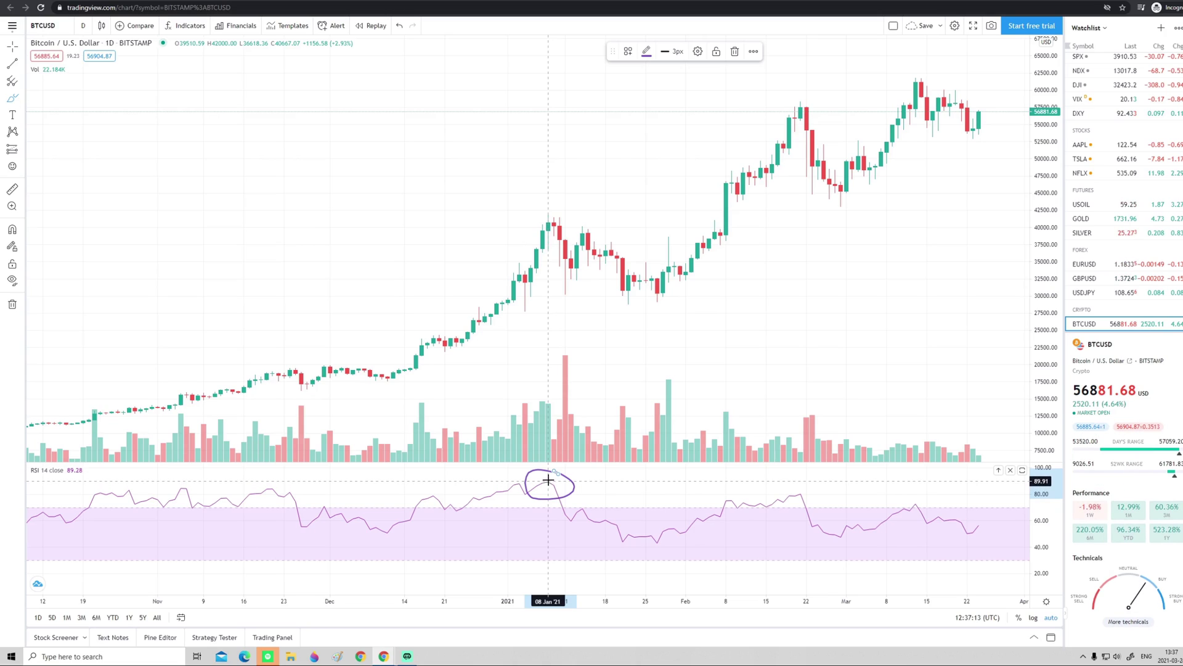
key("Delete")
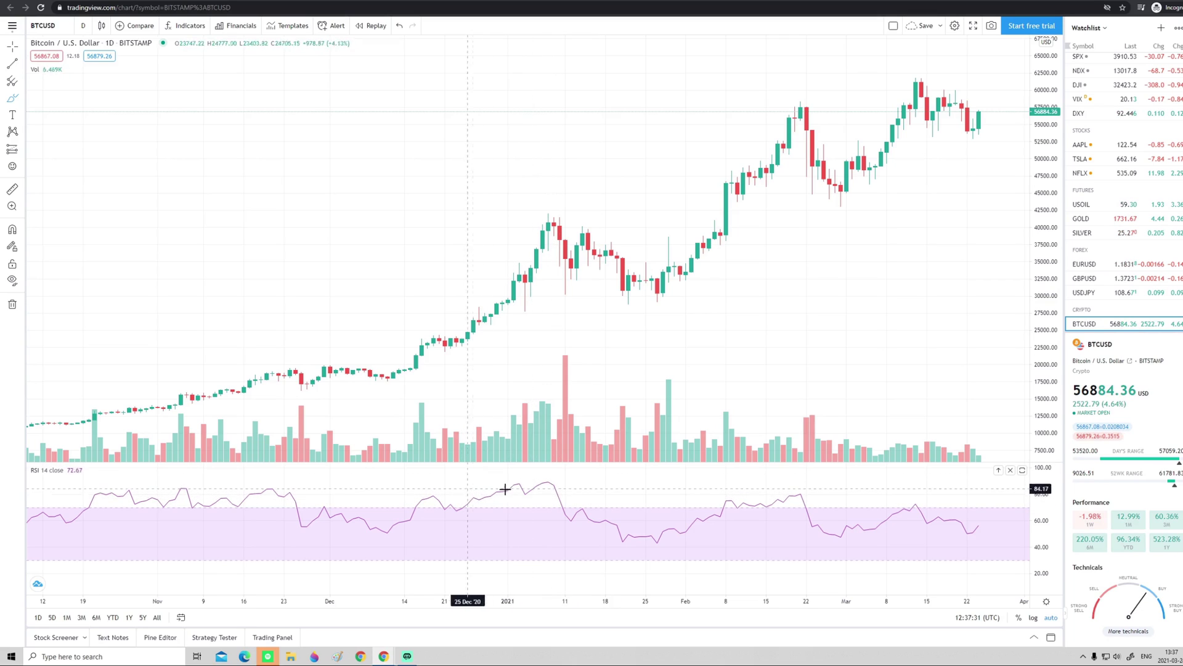
left_click_drag(563, 474, 508, 470)
mouse_move(589, 453)
left_mouse_down()
mouse_move(489, 454)
mouse_move(455, 497)
mouse_move(573, 515)
mouse_move(665, 456)
left_mouse_up()
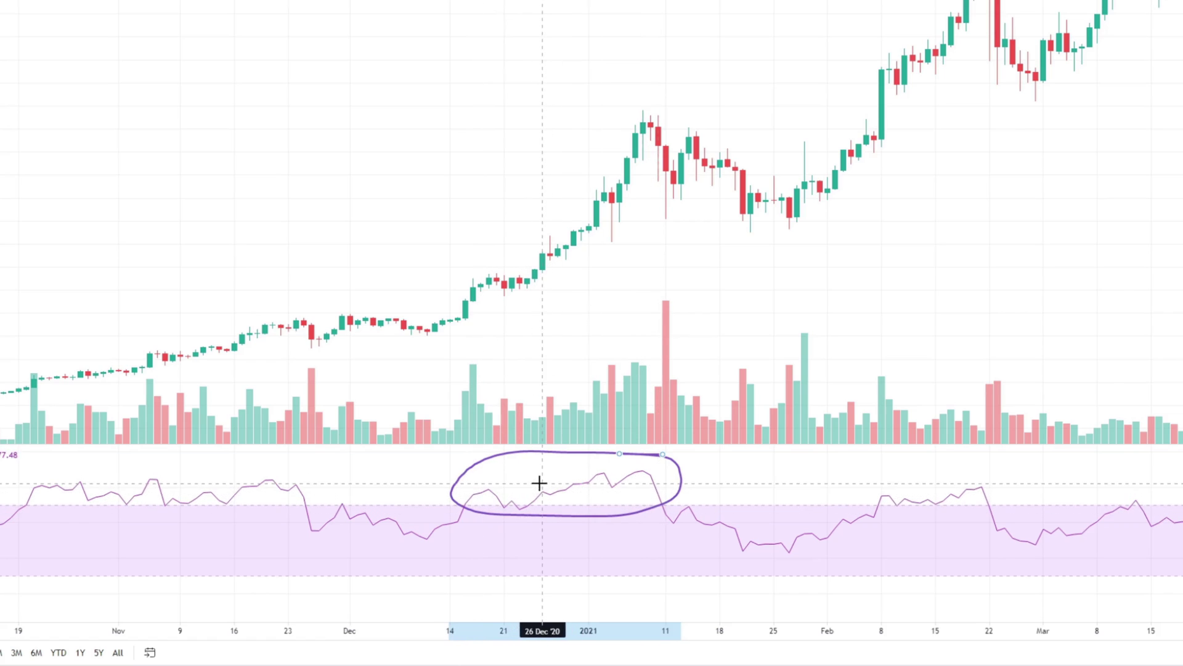
mouse_move(538, 481)
left_mouse_down()
mouse_move(536, 491)
mouse_move(548, 482)
left_mouse_up()
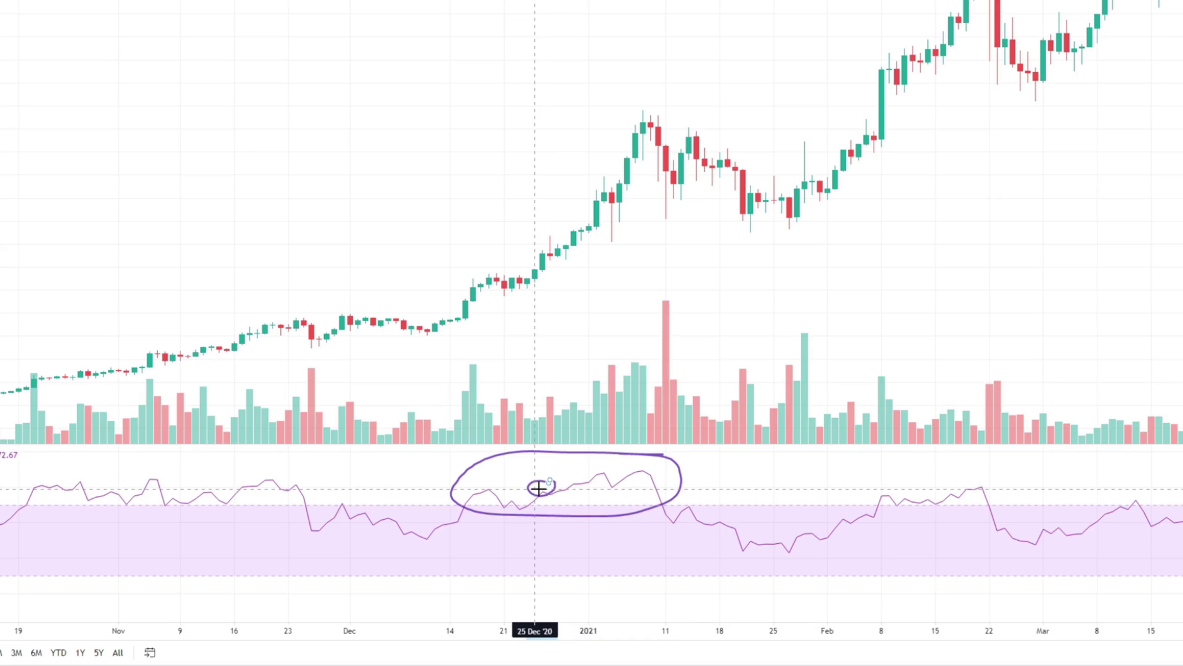
- Circle the price rally from late December to early January on the candles with the brush
mouse_move(687, 80)
left_mouse_down()
mouse_move(605, 117)
mouse_move(526, 298)
mouse_move(700, 75)
left_mouse_up()
left_click_drag(609, 78, 588, 113)
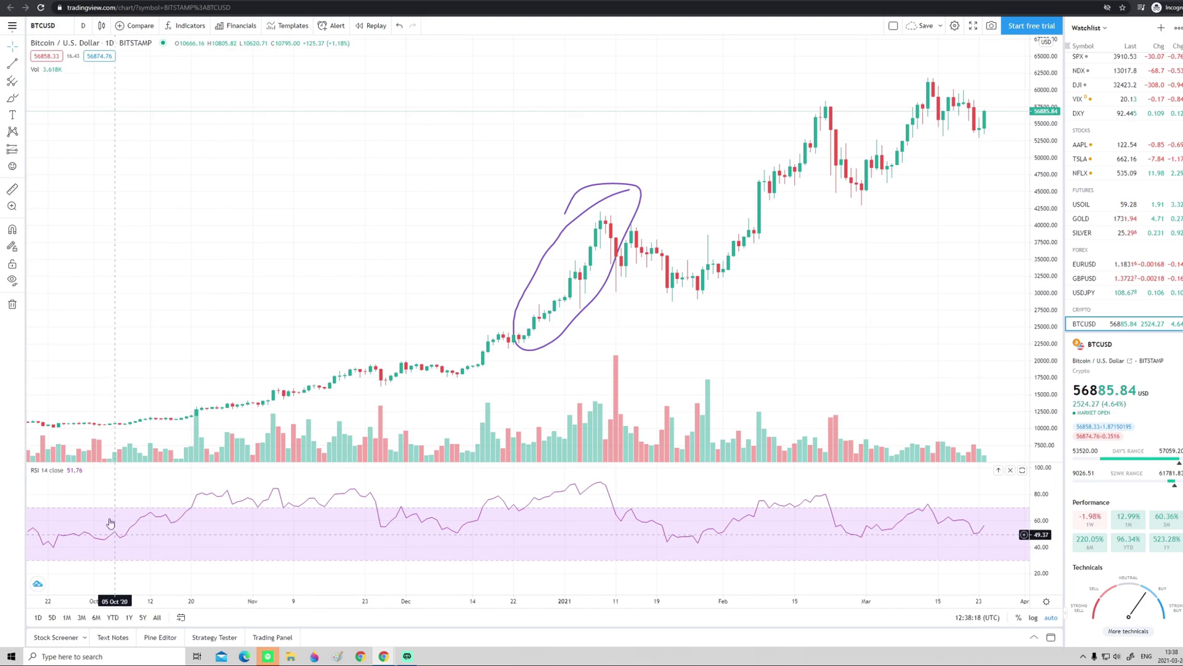
- Restyle the RSI indicator with an orange line, a grey upper band and a more opaque purple background, keeping length 14
mouse_move(82, 470)
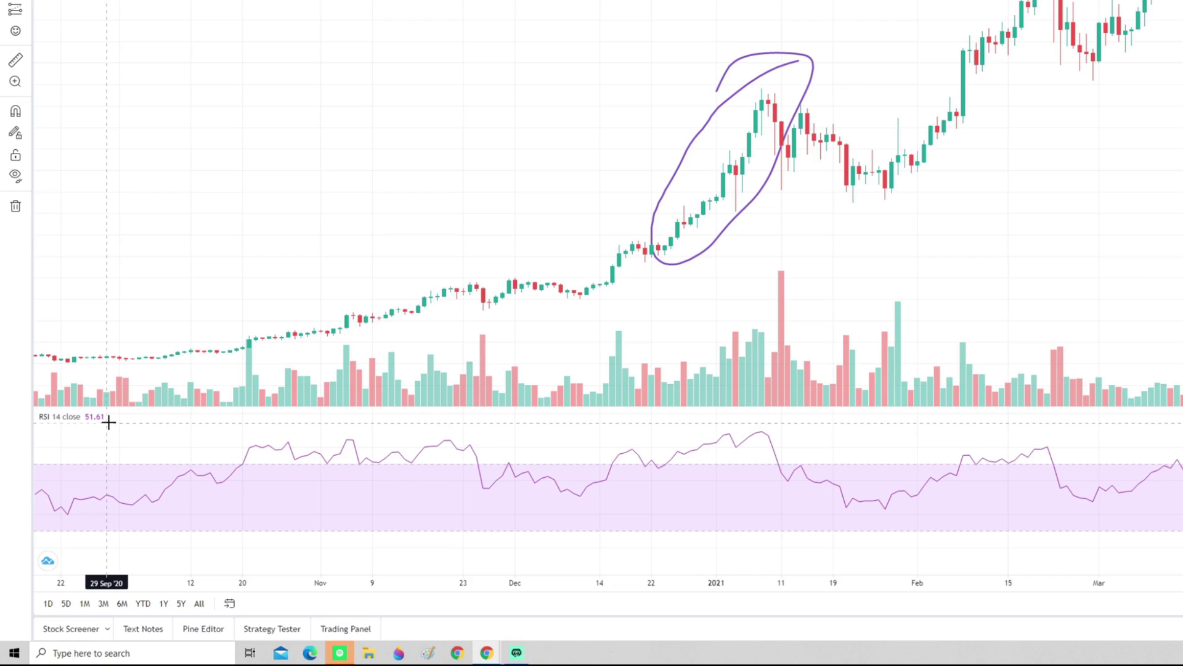
mouse_move(105, 423)
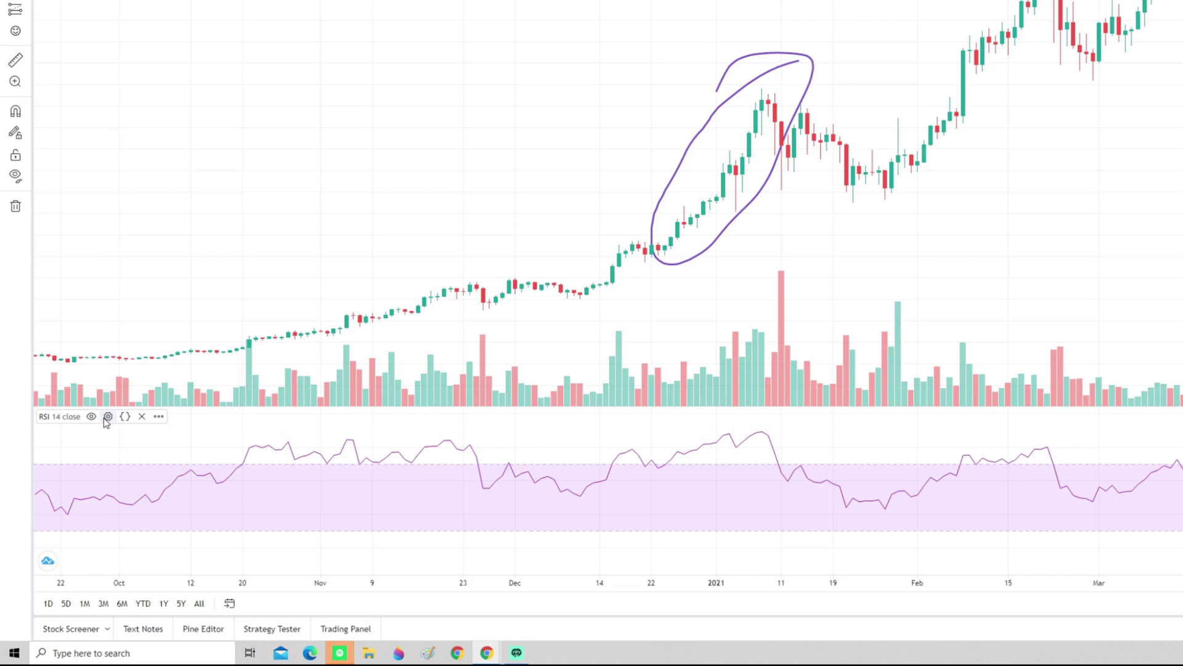
left_click(108, 416)
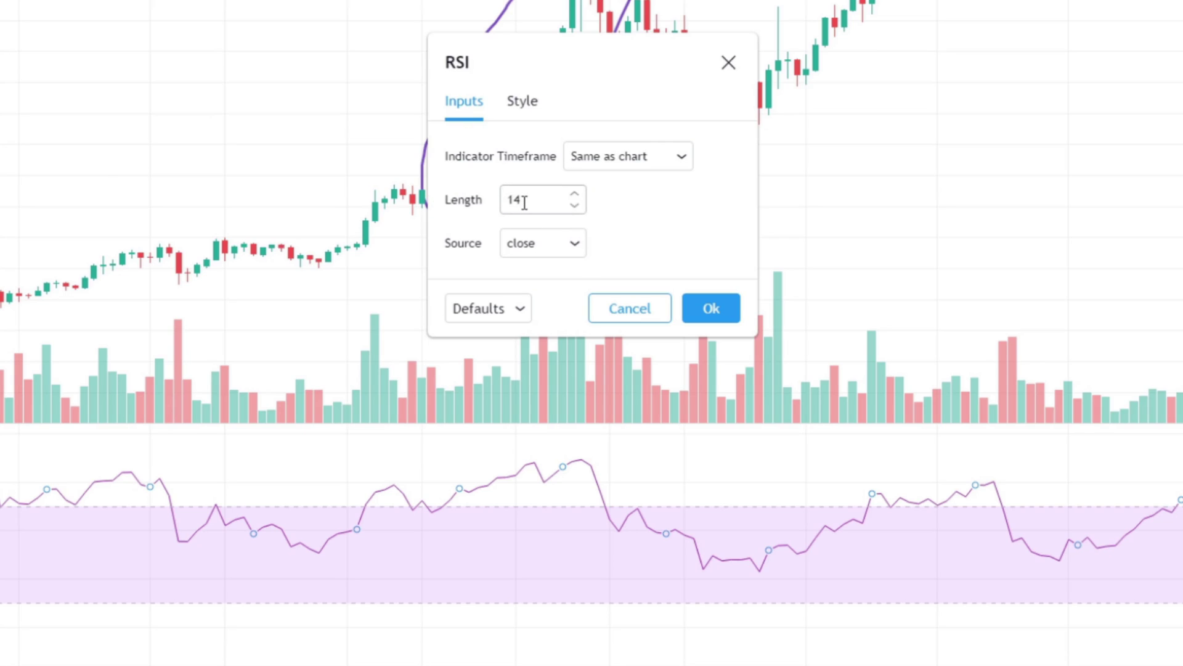
left_click_drag(526, 202, 499, 210)
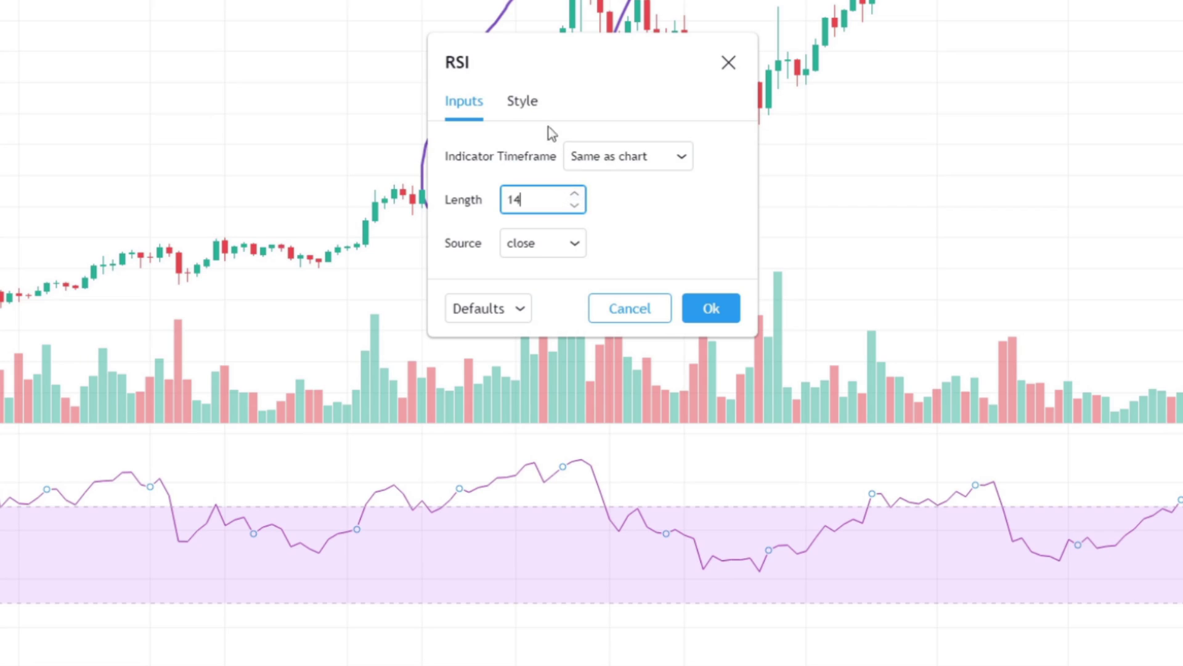
left_click(528, 116)
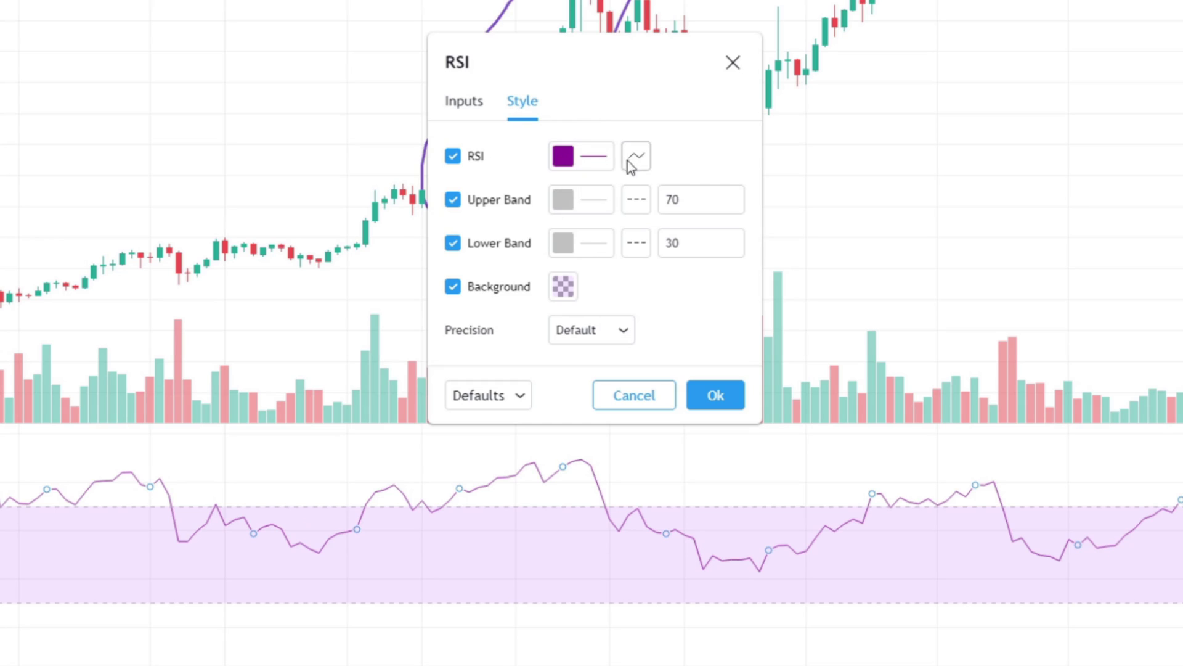
left_click(600, 164)
left_click(587, 211)
left_click(635, 126)
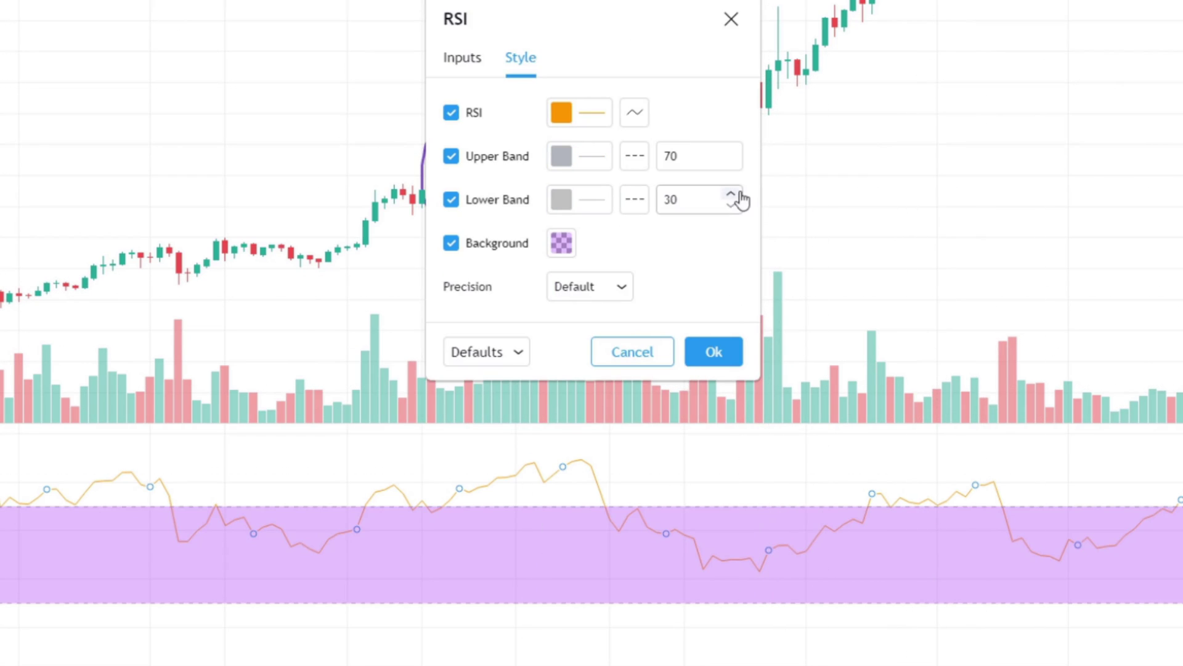
left_click(732, 21)
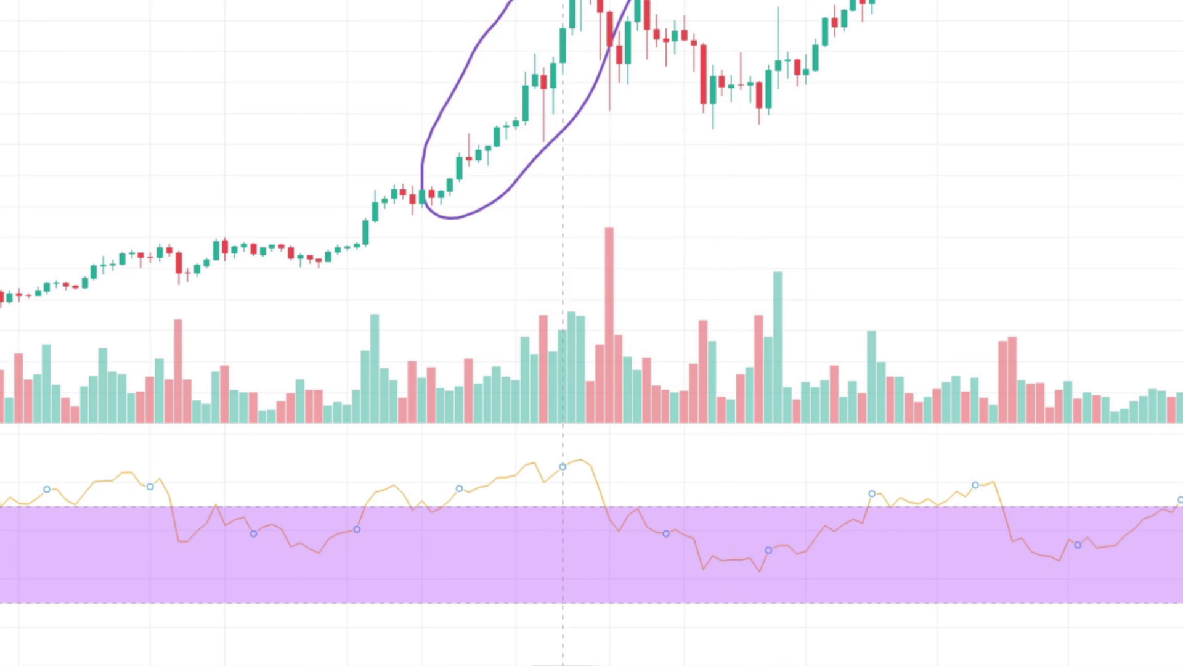
- Bring up the context options for the BTCUSD price chart
right_click(351, 3)
mouse_move(510, 35)
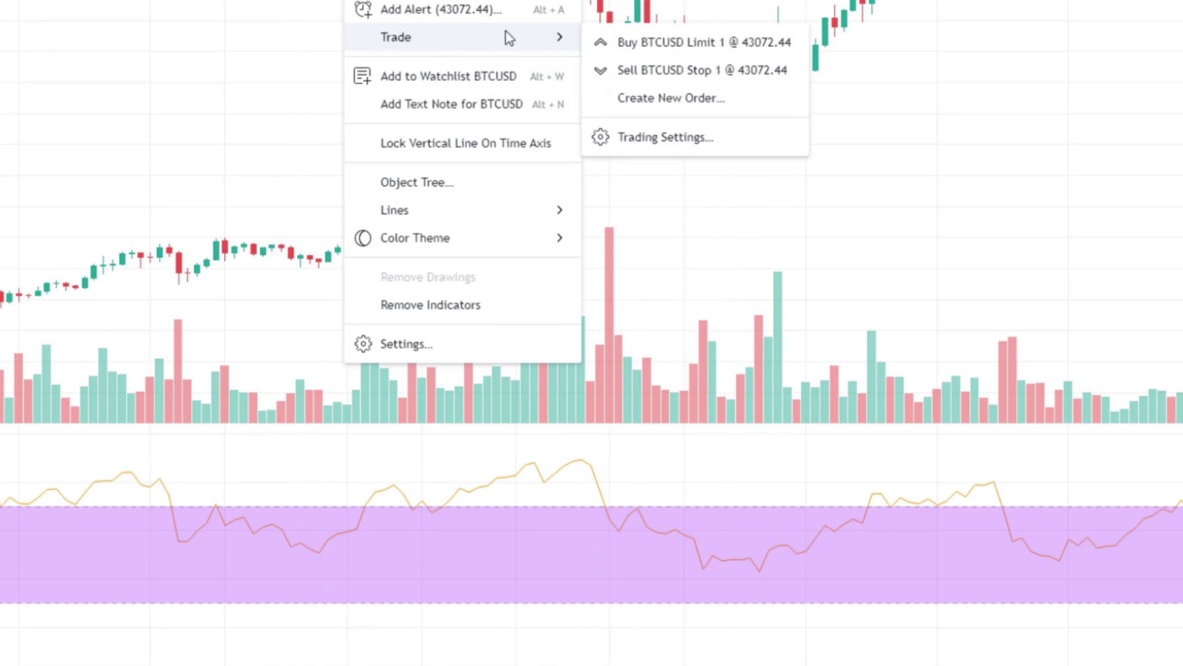